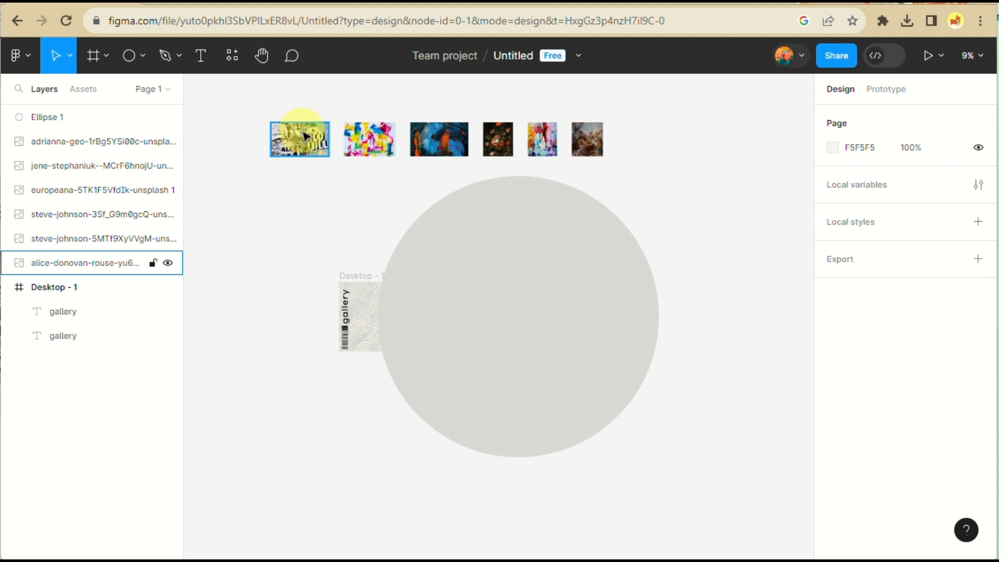
- Place the graffiti image in the Desktop - 1 frame and nest the large circle beneath it
drag(304, 137, 401, 309)
scroll(401, 309, up, 1)
scroll(403, 314, up, 2)
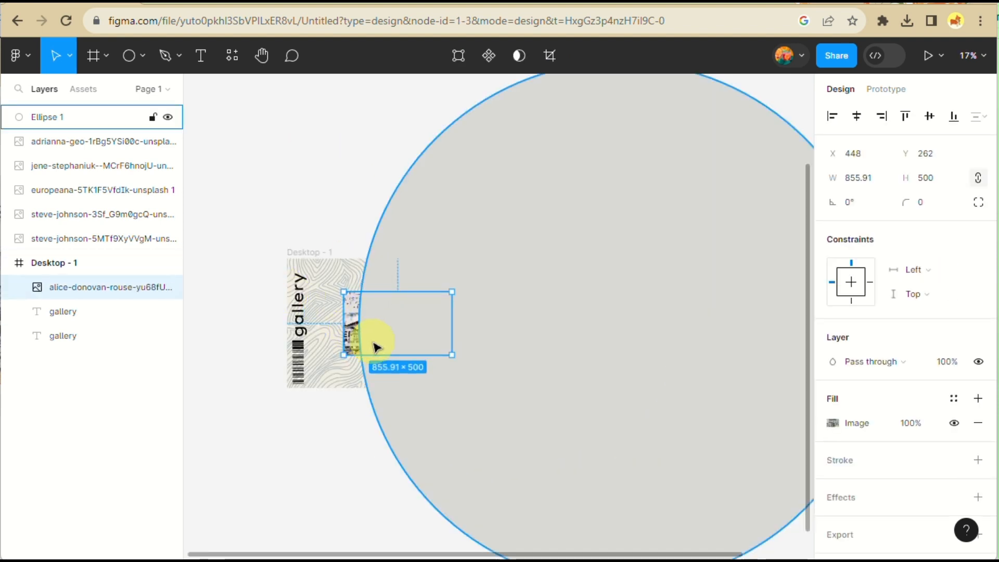
click(463, 252)
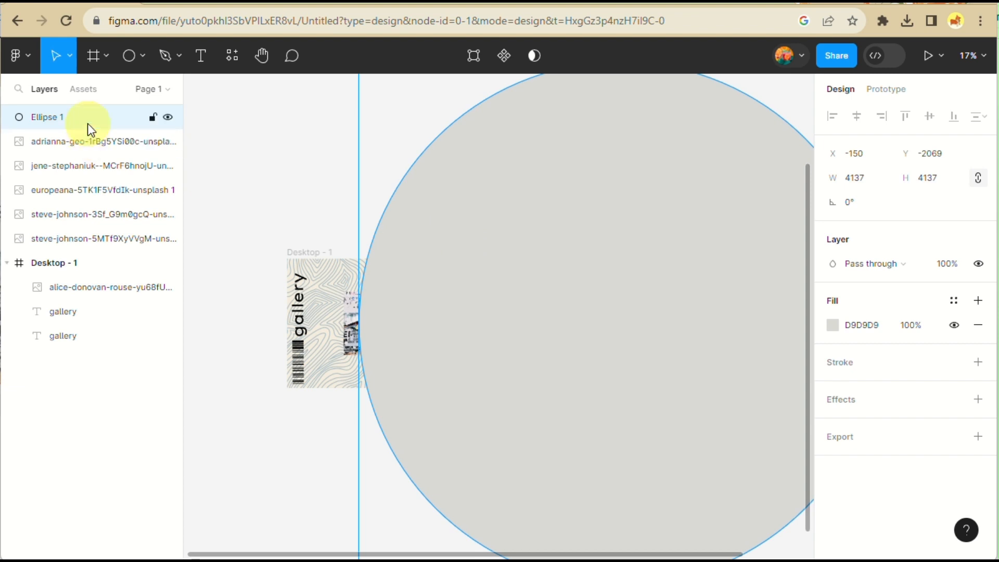
drag(88, 123, 99, 290)
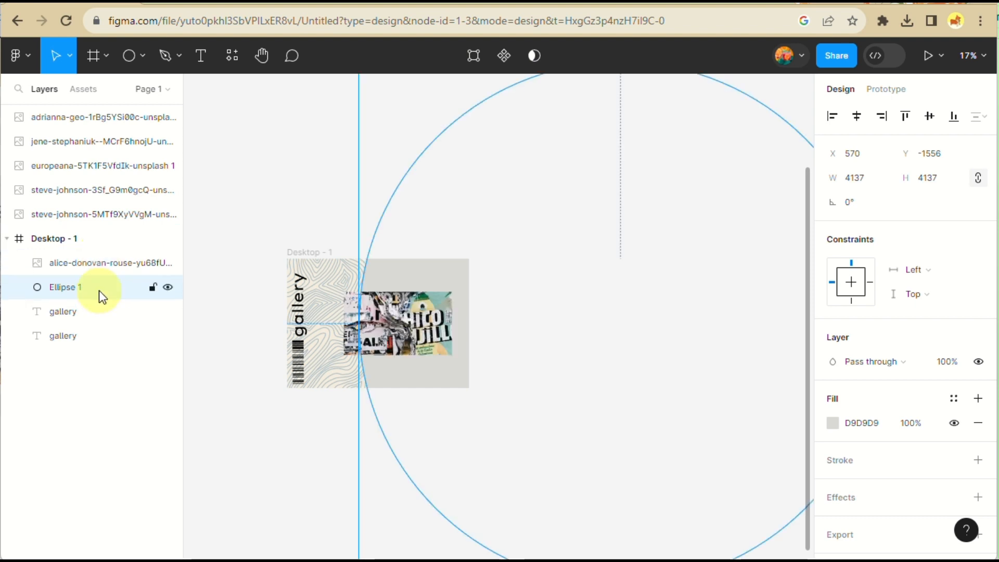
- Try to move the circle within the Desktop - 1 frame, and undo back to the circle lying outside the frame
click(108, 124)
shift+click(104, 215)
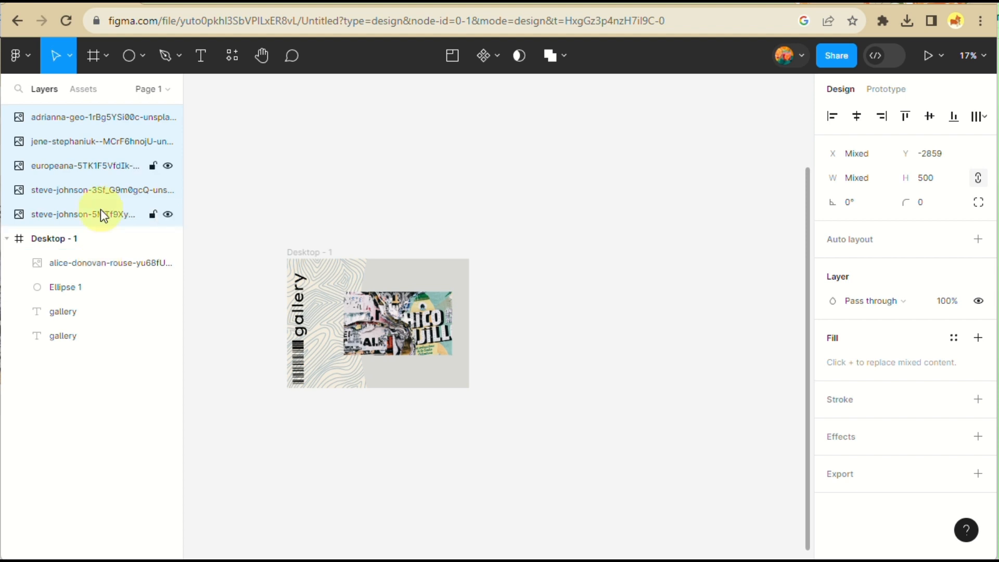
scroll(494, 297, down, 5)
click(463, 330)
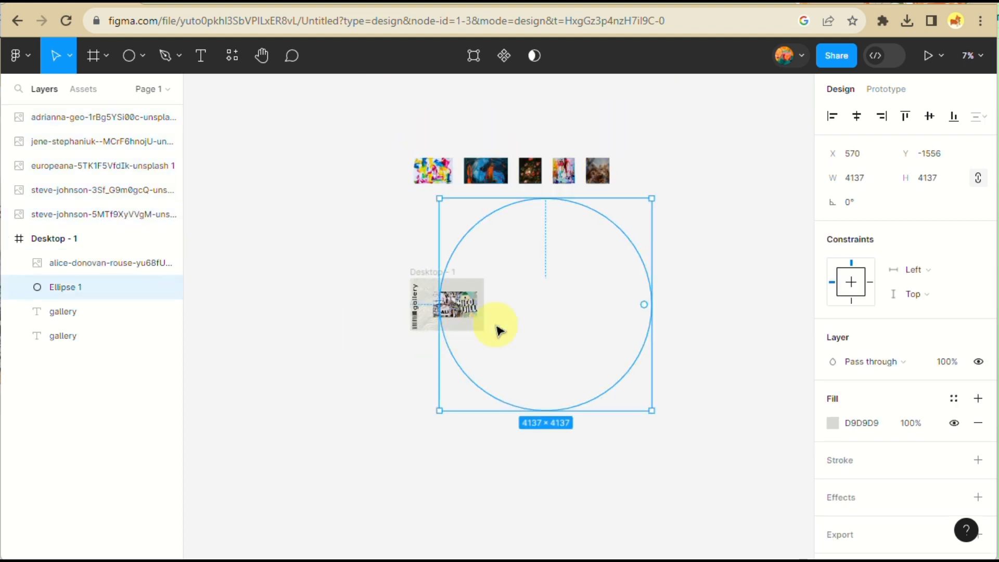
drag(496, 329, 563, 409)
key(ctrl+z)
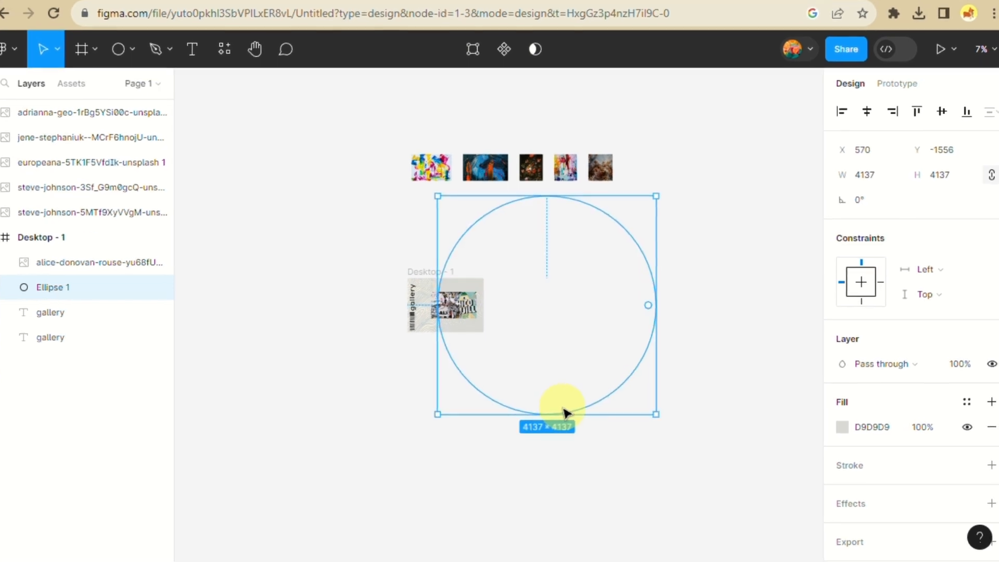
key(ctrl+z)
key(ctrl+z)
key(ctrl+z)
key(ctrl+z)
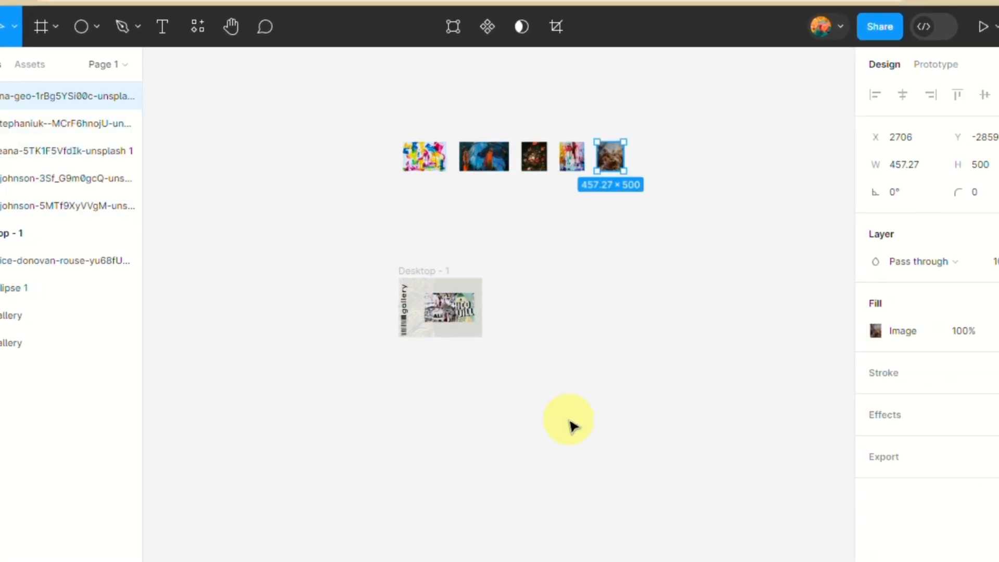
key(ctrl+z)
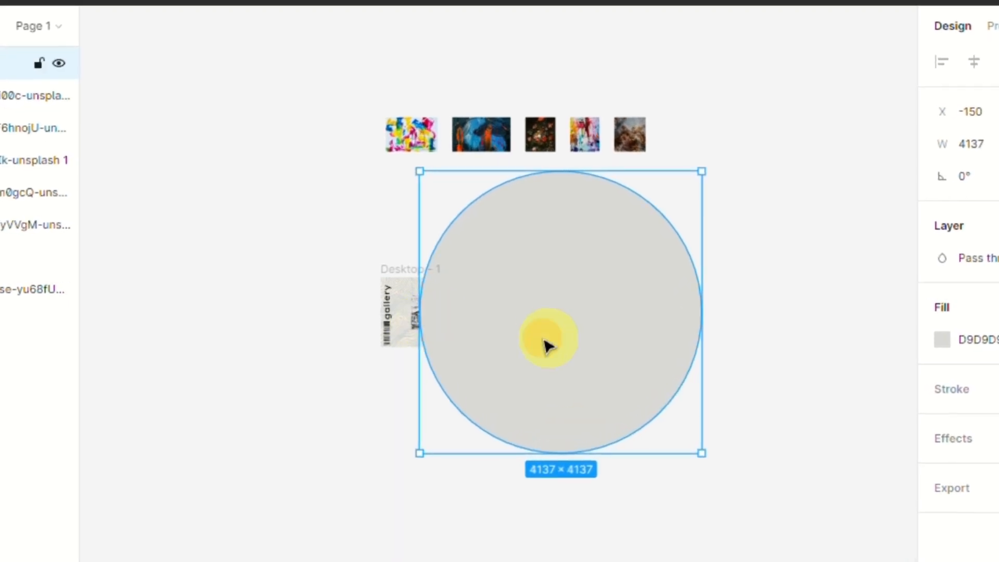
- Move the circle clear of the Desktop - 1 frame, place the graffiti image on its left edge and stack the circle beneath the images
drag(544, 344, 671, 346)
drag(427, 338, 565, 327)
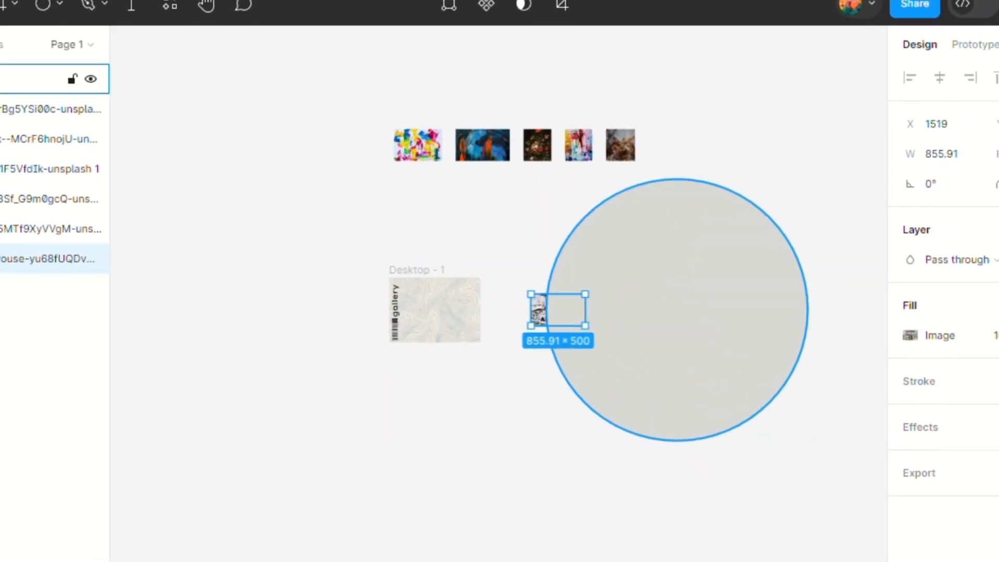
drag(10, 79, 10, 273)
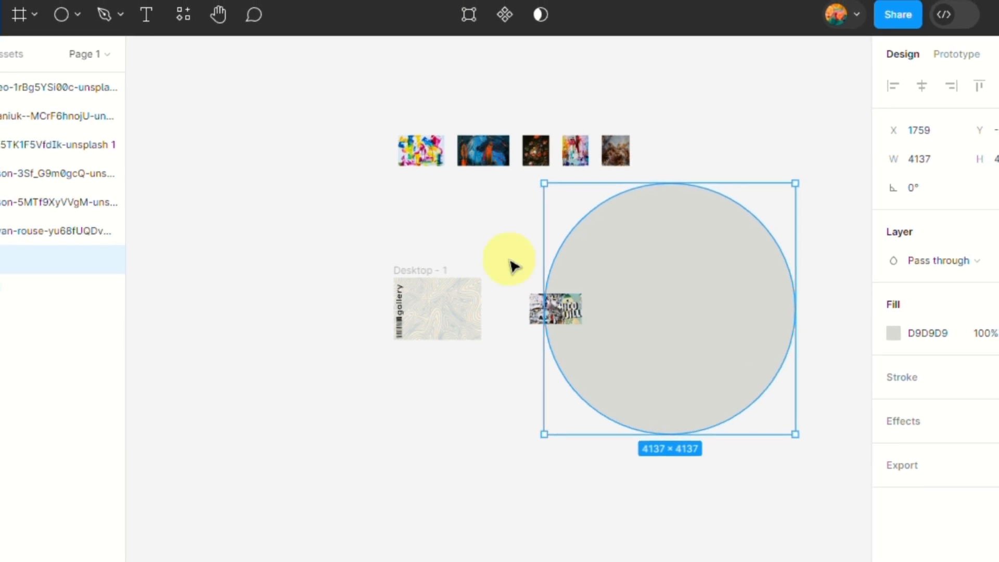
- Place the five remaining images around the upper half of the circle's edge, from the left side to the right side
drag(431, 163, 569, 249)
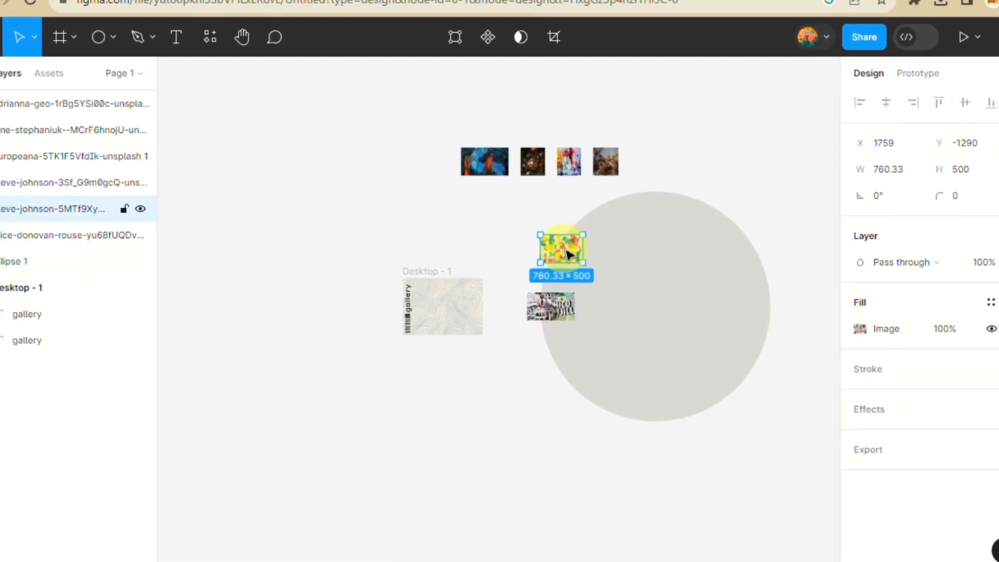
drag(486, 155, 608, 210)
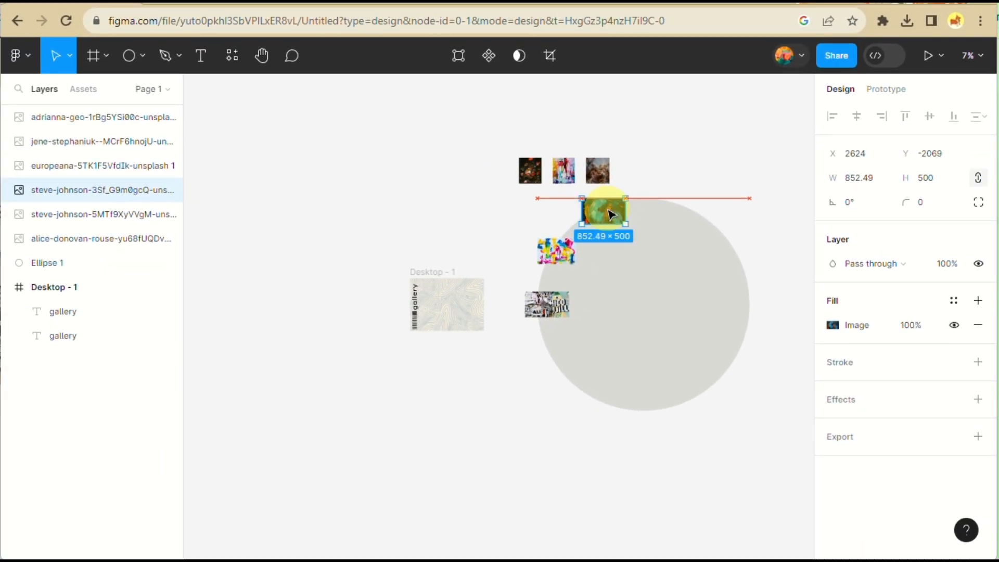
drag(531, 166, 681, 206)
drag(597, 169, 729, 238)
drag(553, 167, 741, 289)
- Rotate the multicoloured image to about -27° and the blue painting to about -67°, keeping both on the circle's upper-left edge
click(560, 259)
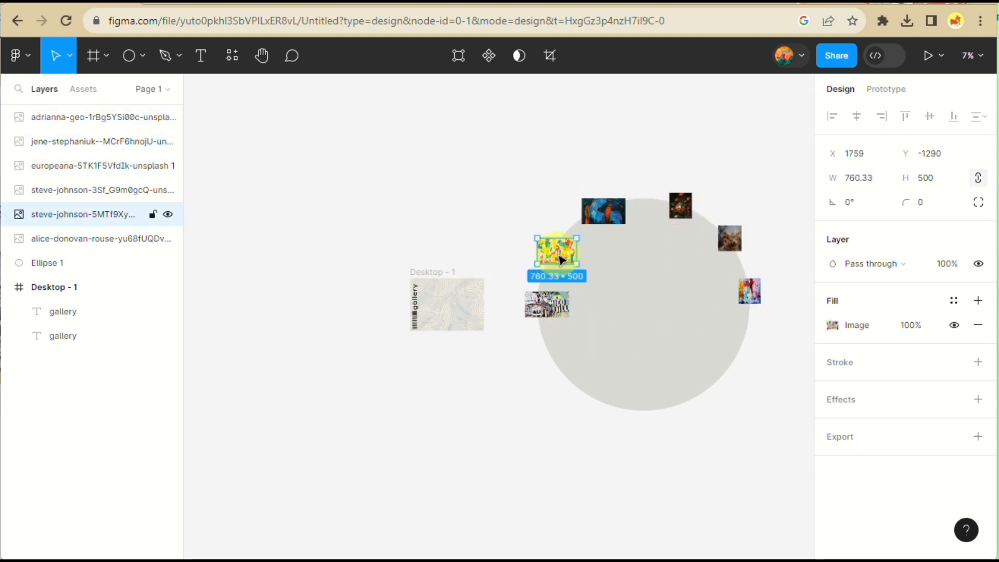
drag(584, 269, 556, 264)
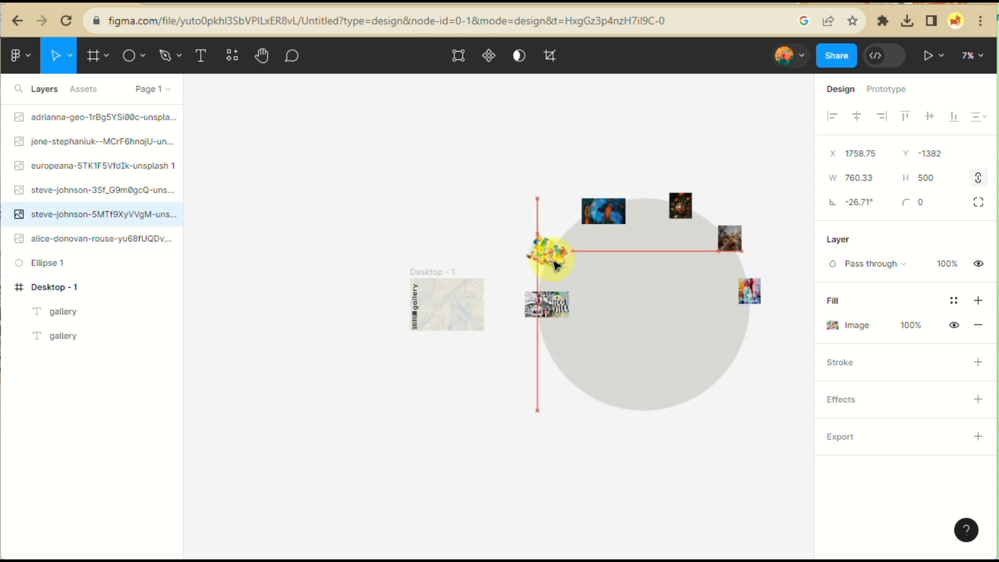
click(603, 210)
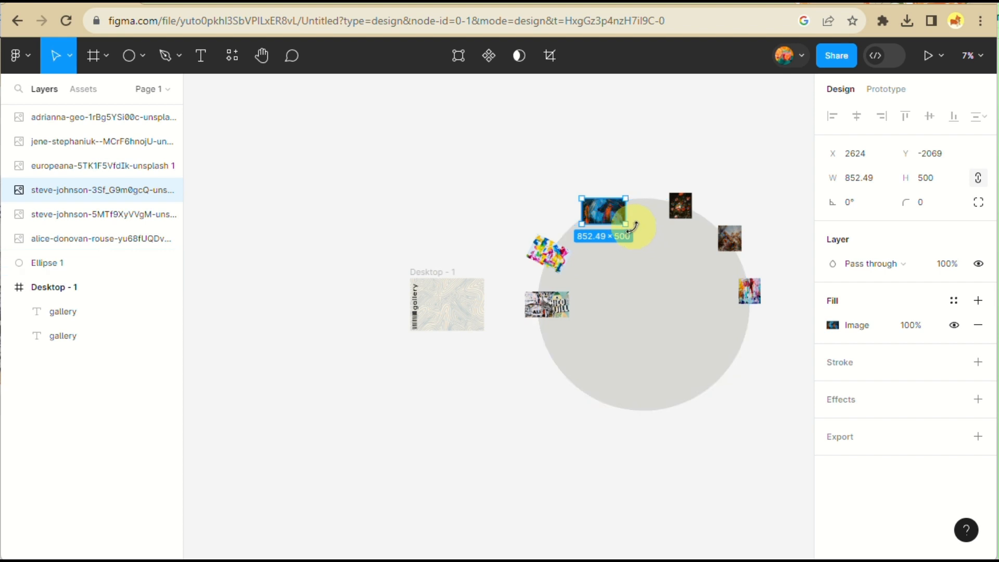
drag(631, 228, 599, 262)
drag(610, 220, 588, 211)
- Rotate the dark flower image to about 91° and place it just right of the circle's top
drag(680, 201, 650, 200)
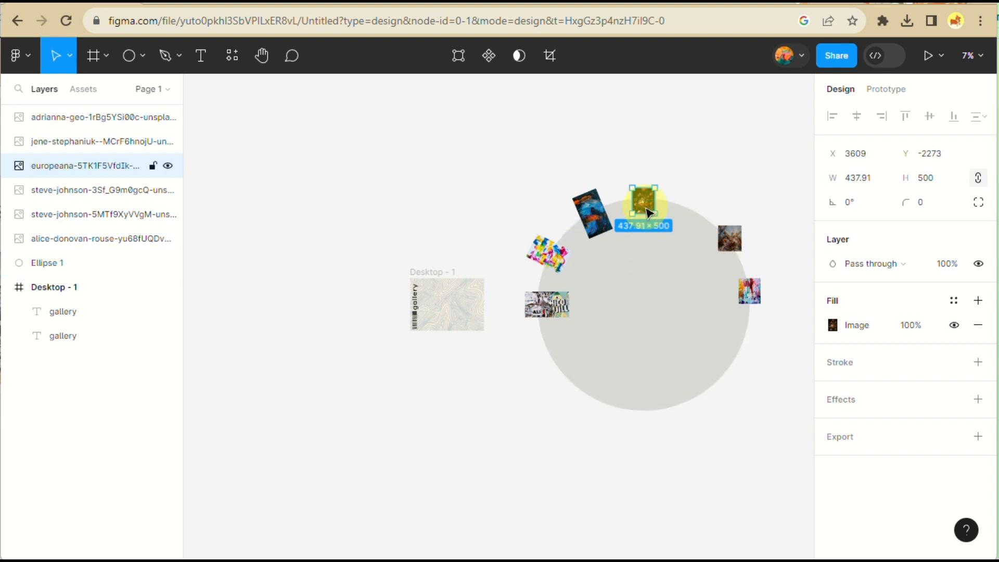
drag(661, 221, 716, 161)
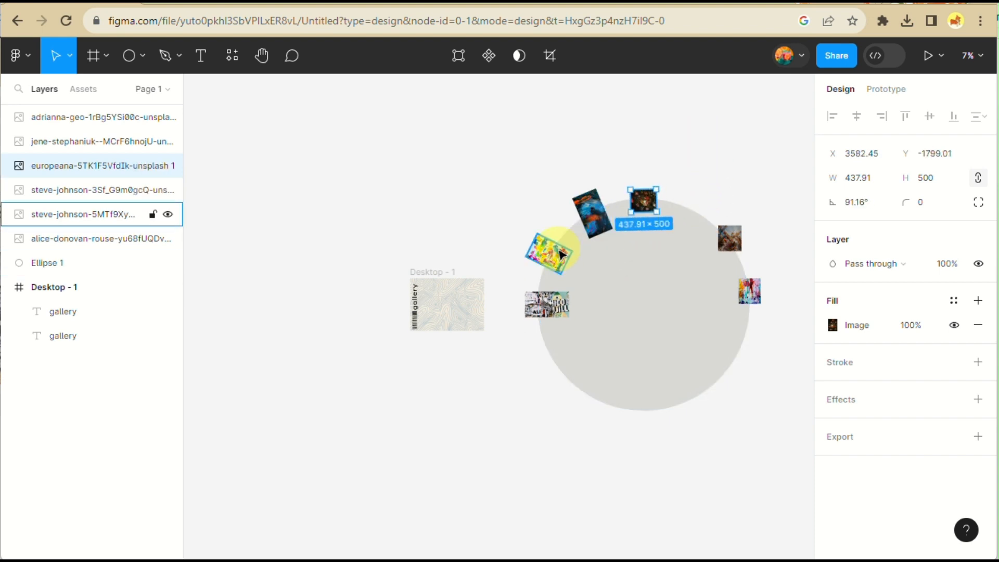
drag(648, 203, 678, 209)
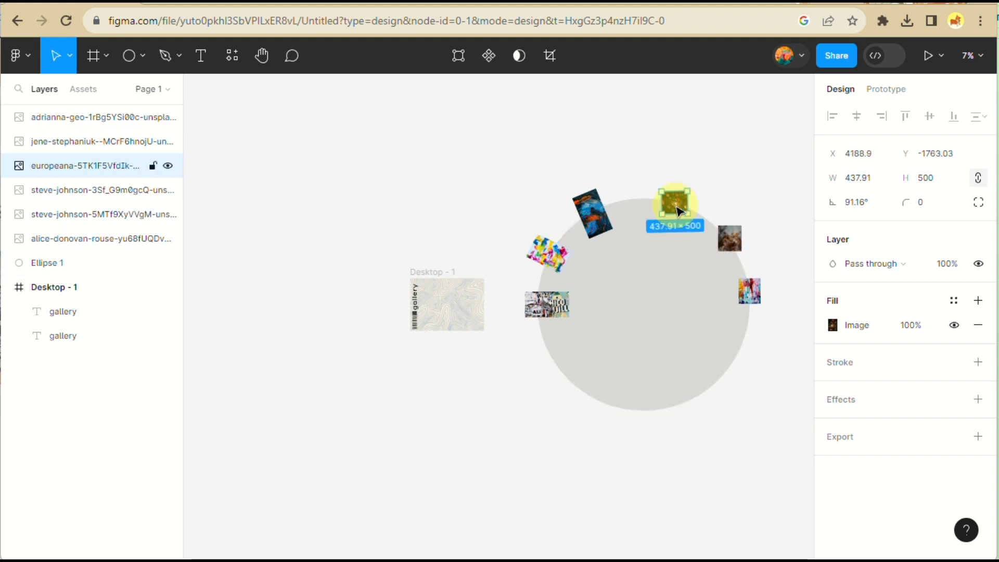
- Shift the blue and multicoloured images clockwise along the circle and move the narrow pink-and-blue abstract to its lower-left edge
drag(592, 212, 632, 192)
drag(549, 255, 575, 235)
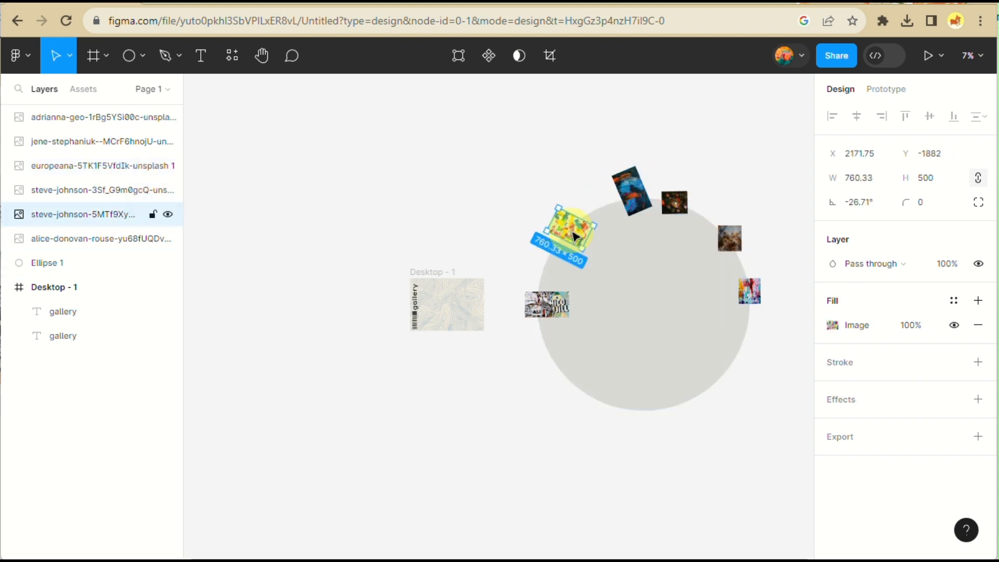
drag(749, 291, 590, 400)
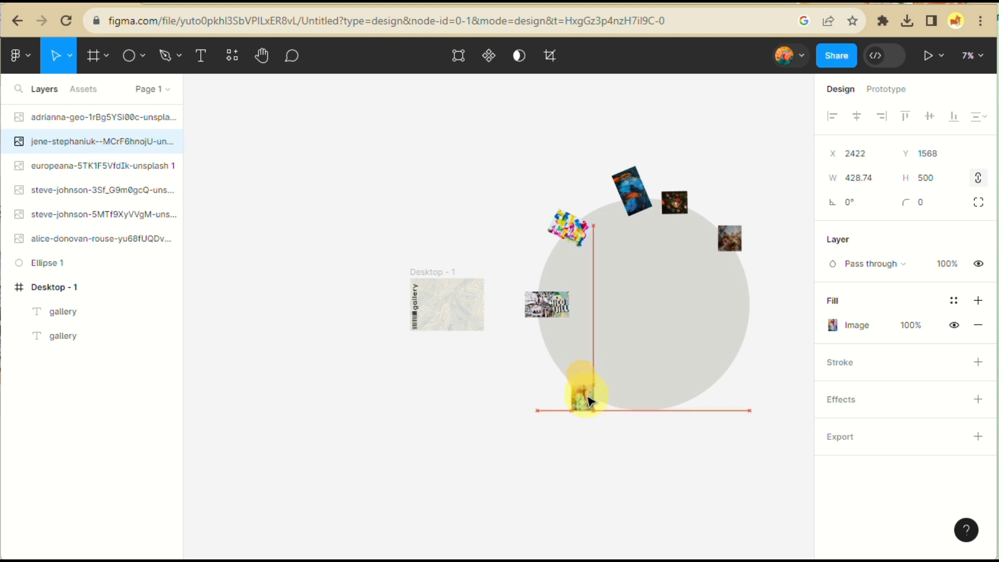
- Spread the images evenly: blue painting lower right, brown painting right, multicoloured image upper right and flower image upper left of the circle
click(728, 241)
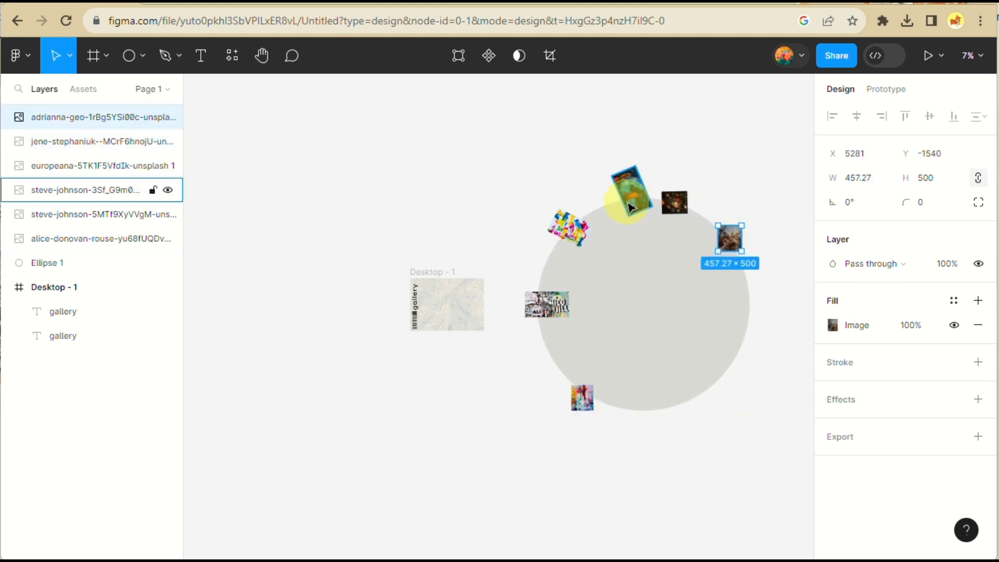
drag(629, 189, 675, 415)
click(683, 206)
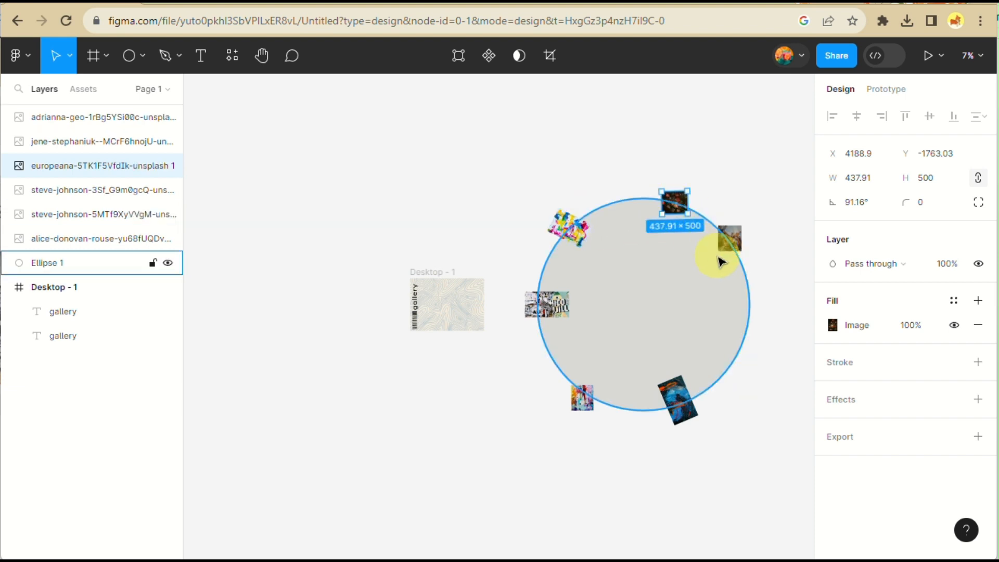
drag(729, 234, 745, 313)
drag(683, 204, 707, 225)
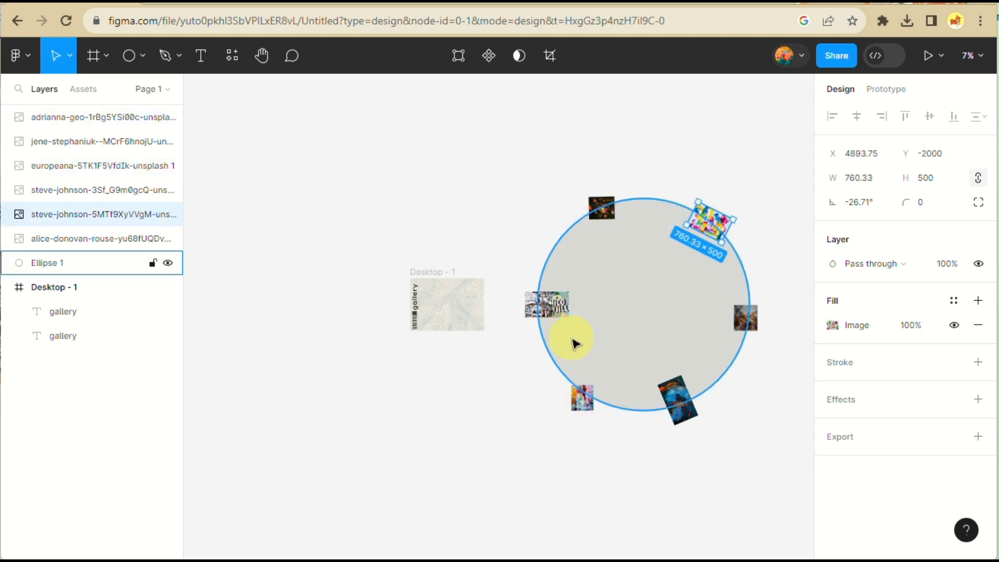
- Rotate the flower image to about 112°, tilt the multicoloured image further, and turn the lower-left abstract to about -131° to follow the circle
click(601, 218)
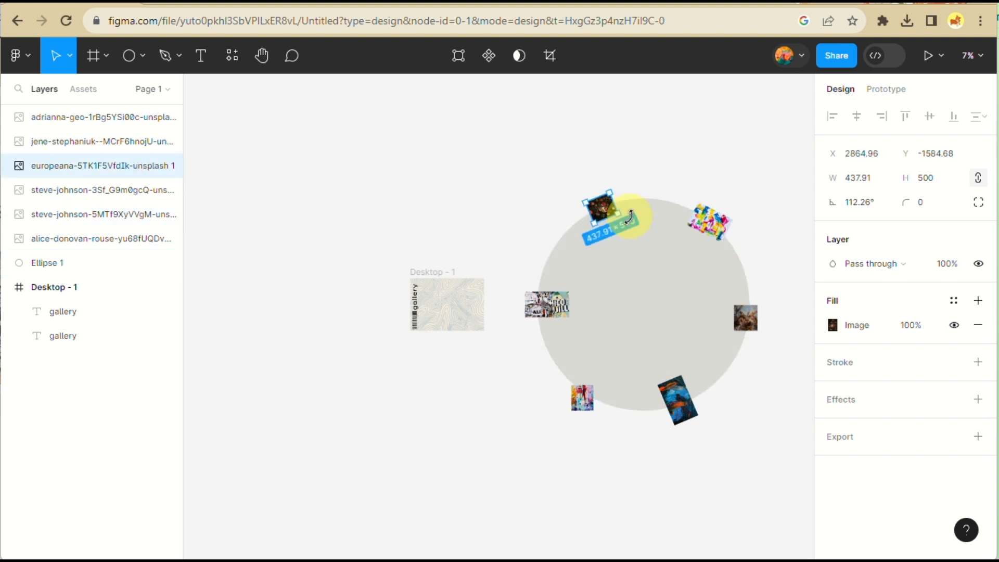
click(708, 225)
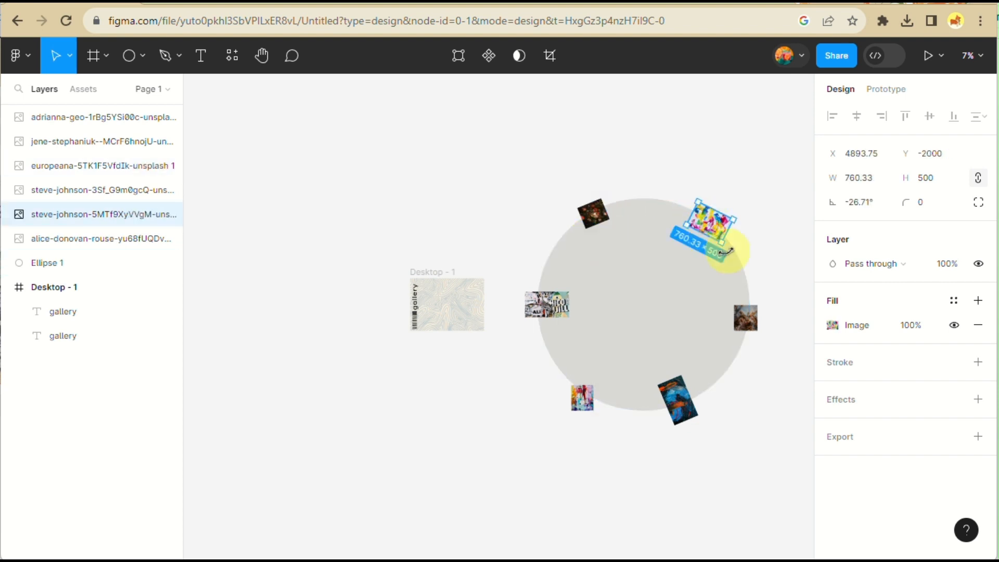
drag(727, 252, 719, 255)
click(583, 407)
drag(600, 417, 552, 429)
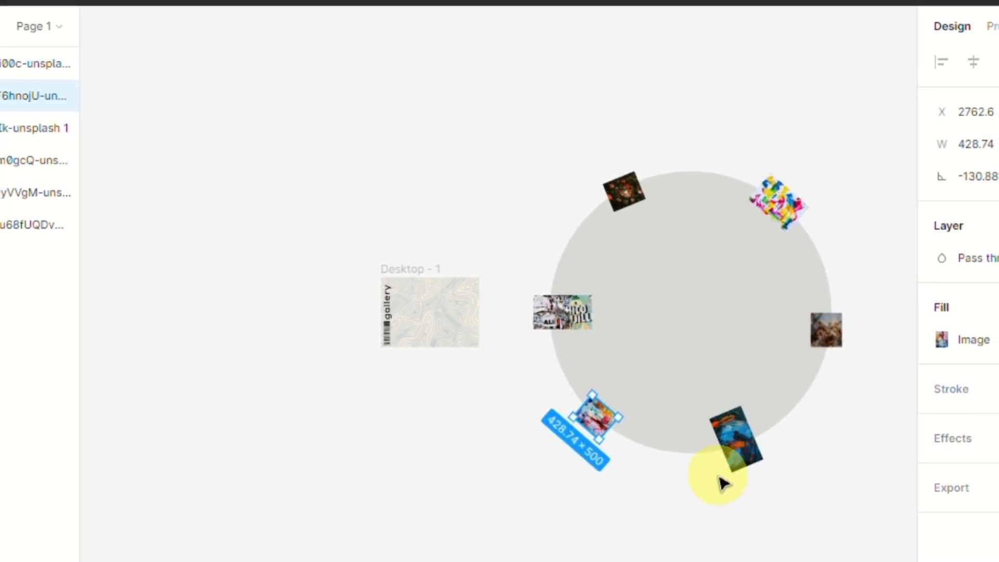
- Rotate the blue painting at the circle's lower right to about 17° and nudge it onto the edge
click(734, 437)
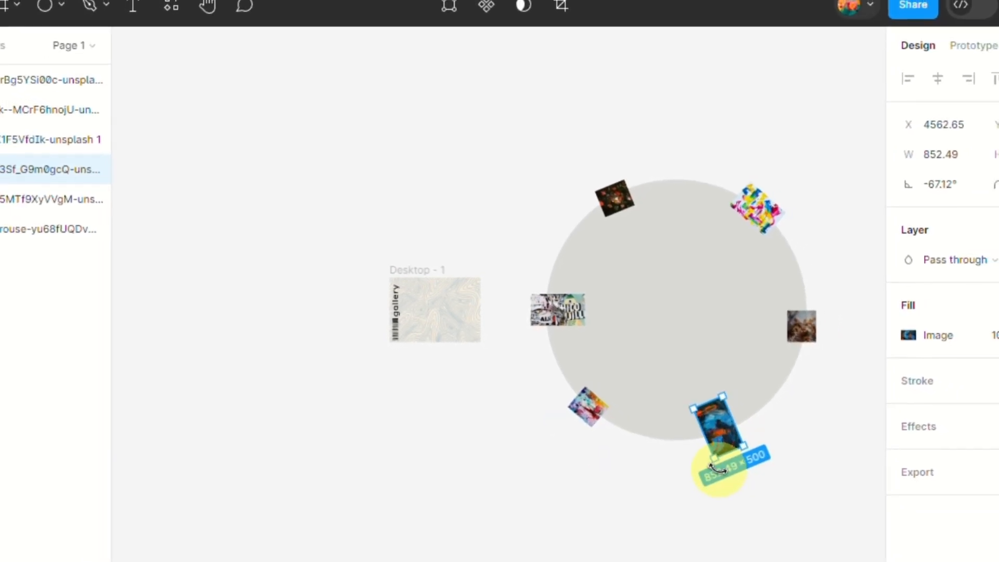
drag(718, 468, 814, 442)
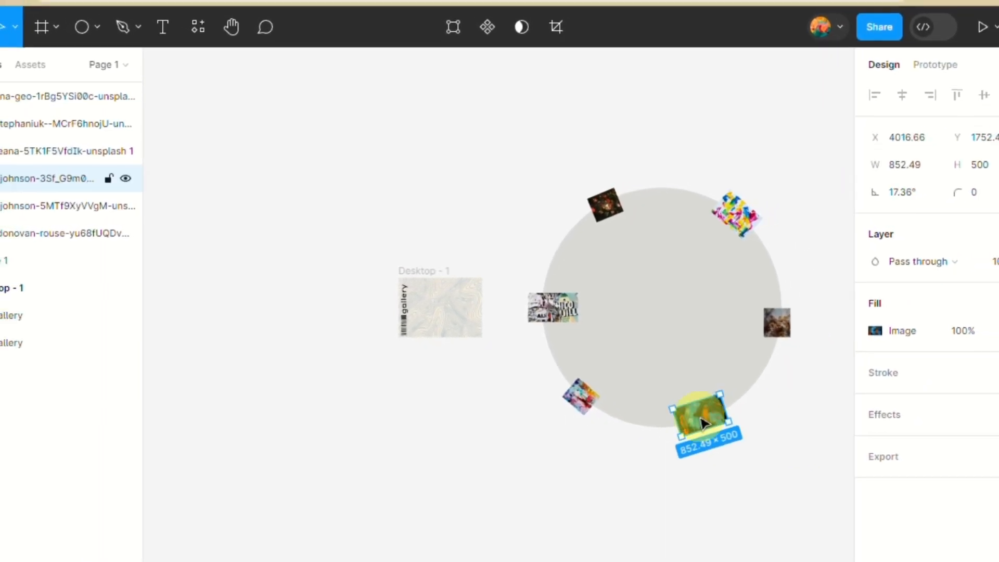
drag(702, 422, 711, 423)
- Move the brown painting on the circle's right edge to X 5667, Y -251, level with the graffiti image
click(775, 321)
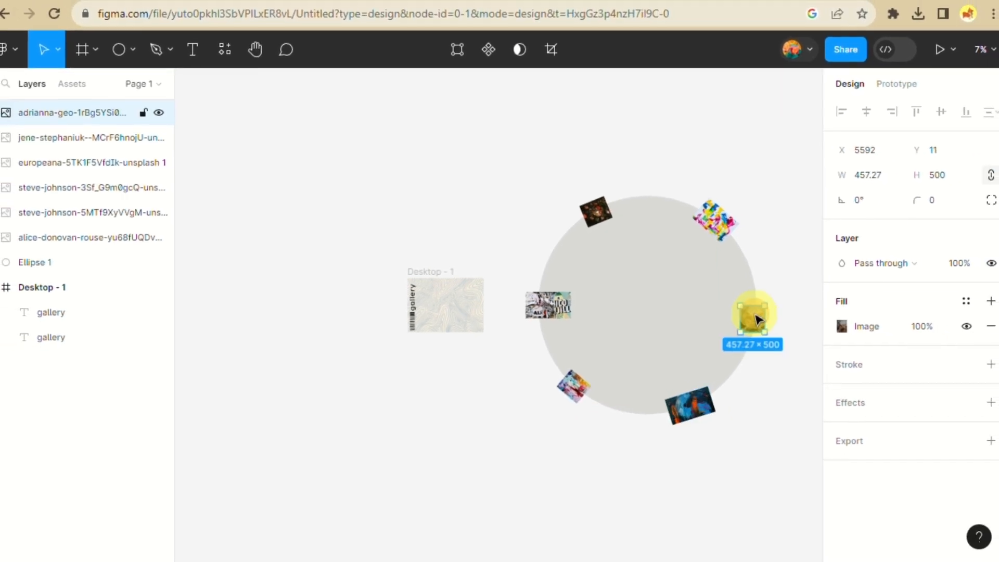
scroll(755, 319, up, 5)
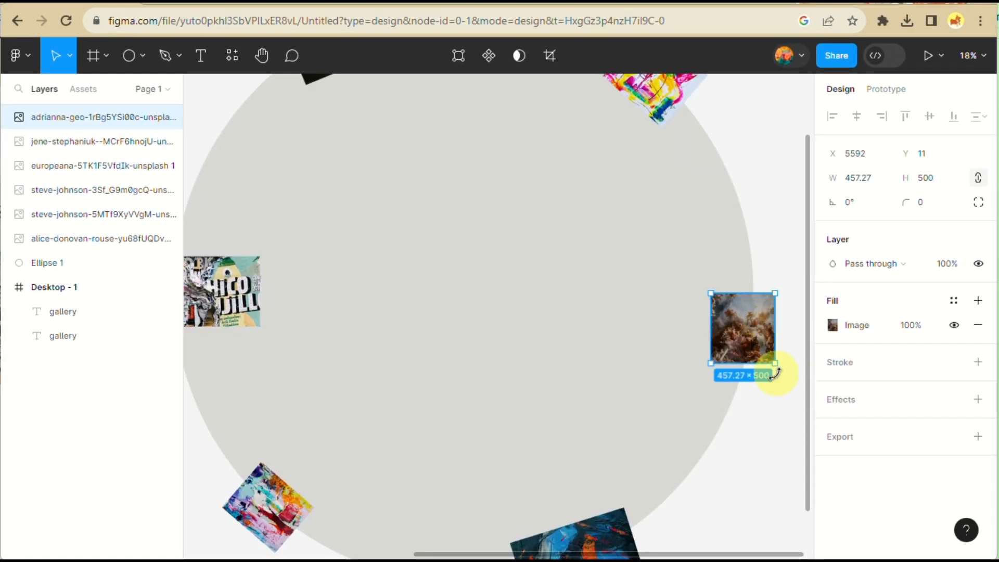
click(731, 442)
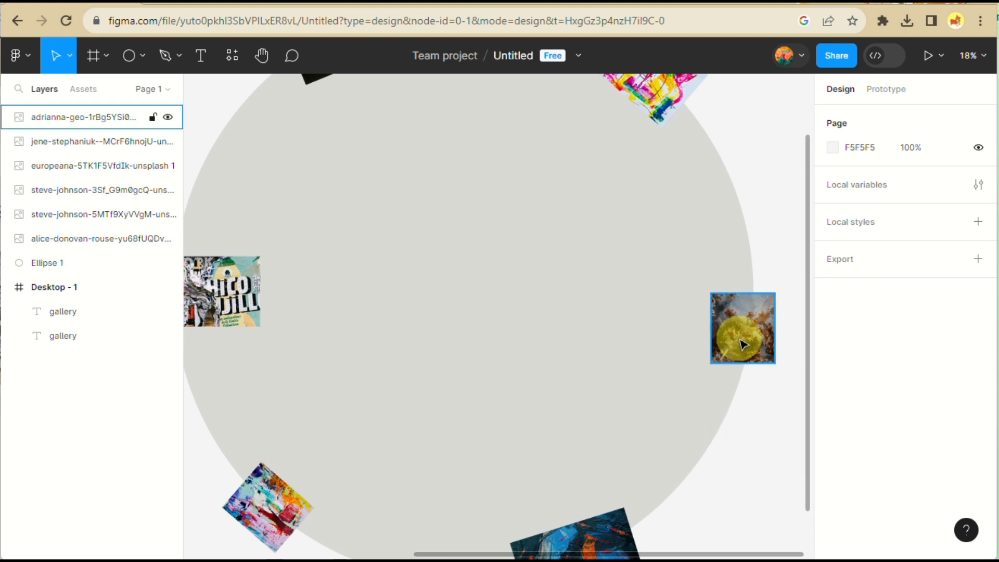
drag(744, 345, 751, 308)
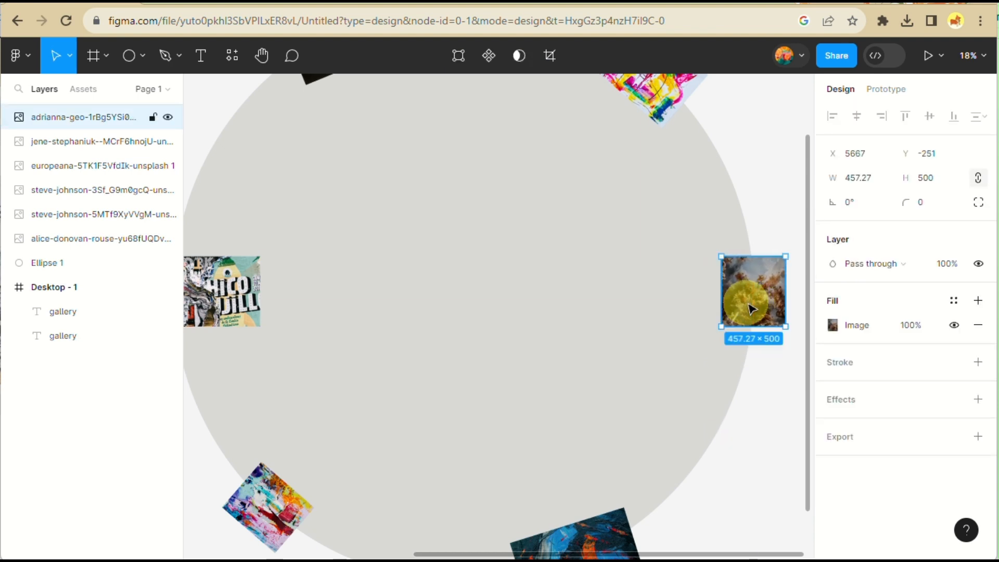
- Select the large circle with all six images and move them onto the Desktop - 1 frame with the graffiti image inside it
scroll(737, 495, down, 5)
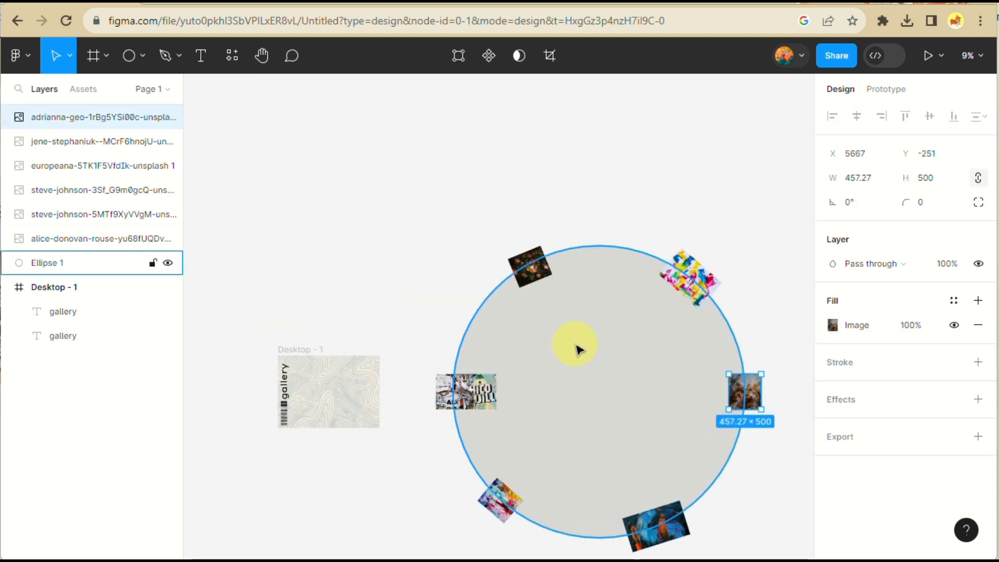
drag(575, 344, 553, 344)
key(ctrl+z)
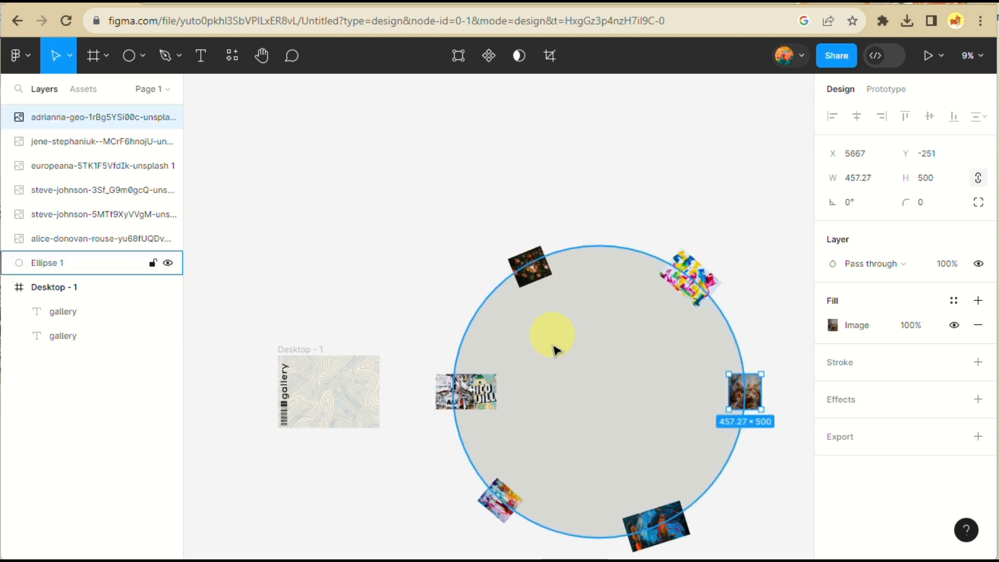
scroll(414, 214, down, 1)
drag(419, 183, 747, 453)
scroll(572, 312, down, 2)
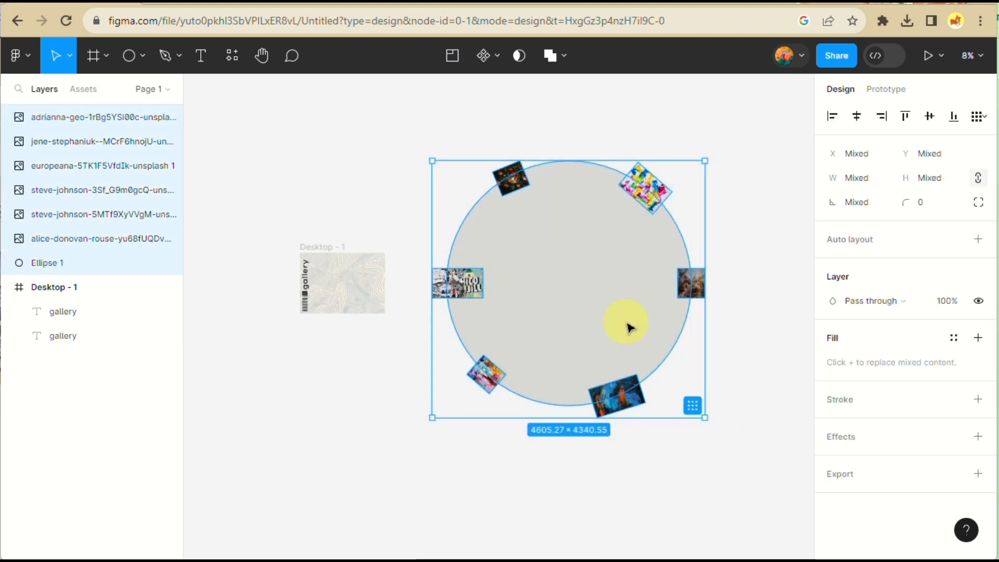
drag(628, 323, 403, 296)
key(ctrl+z)
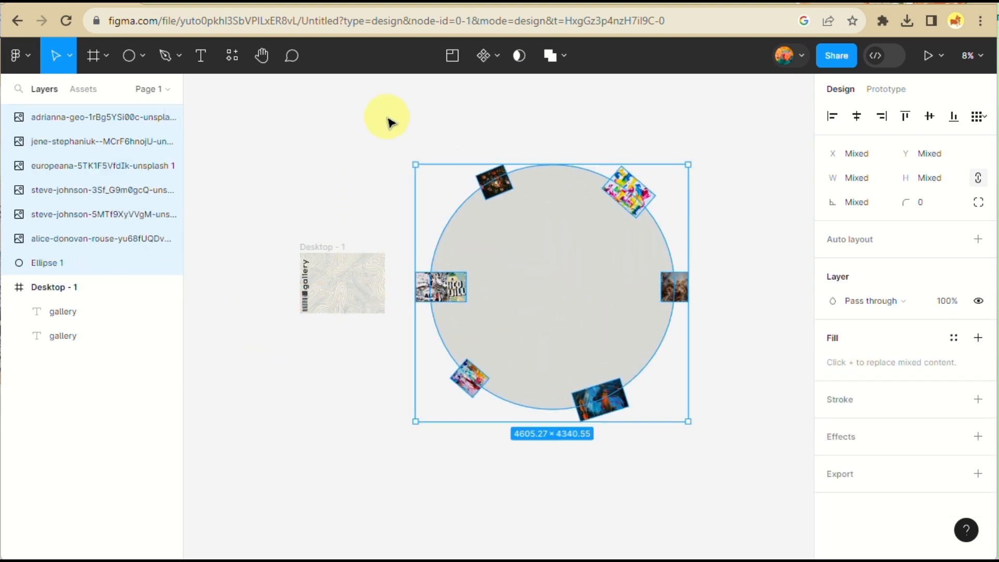
drag(433, 284, 338, 272)
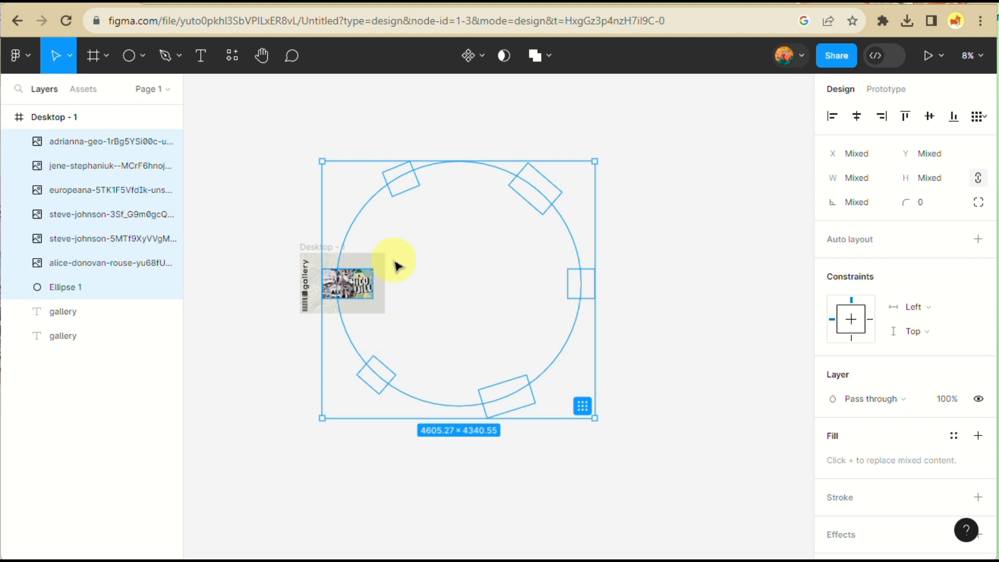
- Change the large circle's fill to black 000000 at 22% opacity
click(359, 259)
click(832, 423)
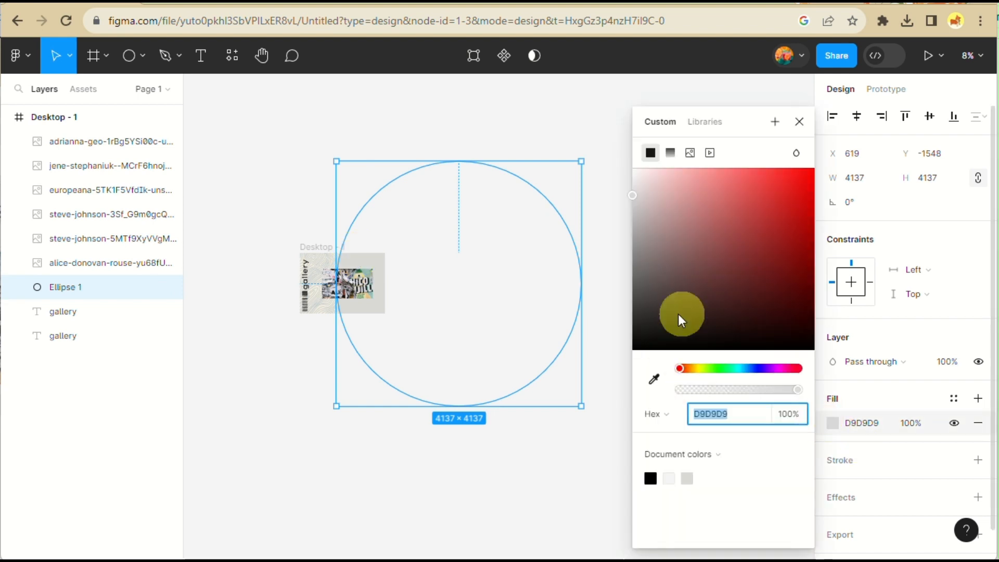
drag(674, 193, 619, 368)
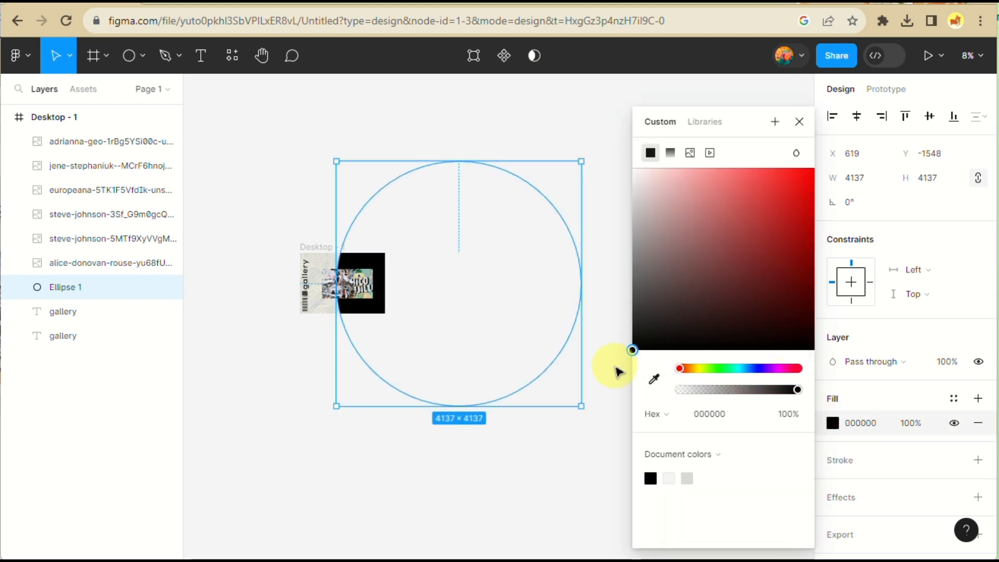
click(706, 389)
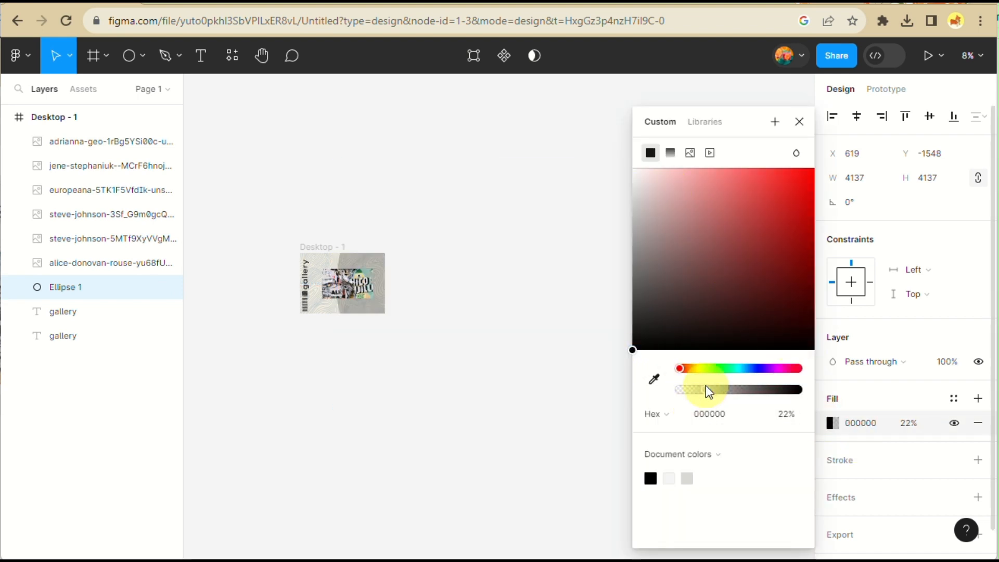
click(474, 449)
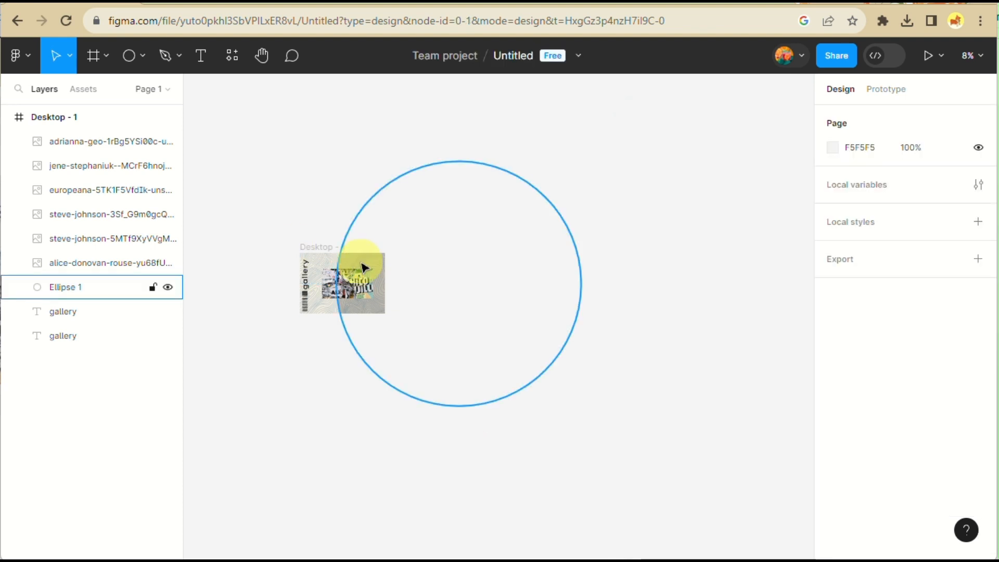
- Duplicate the Desktop - 1 frame five times to make a row of six frames
click(304, 252)
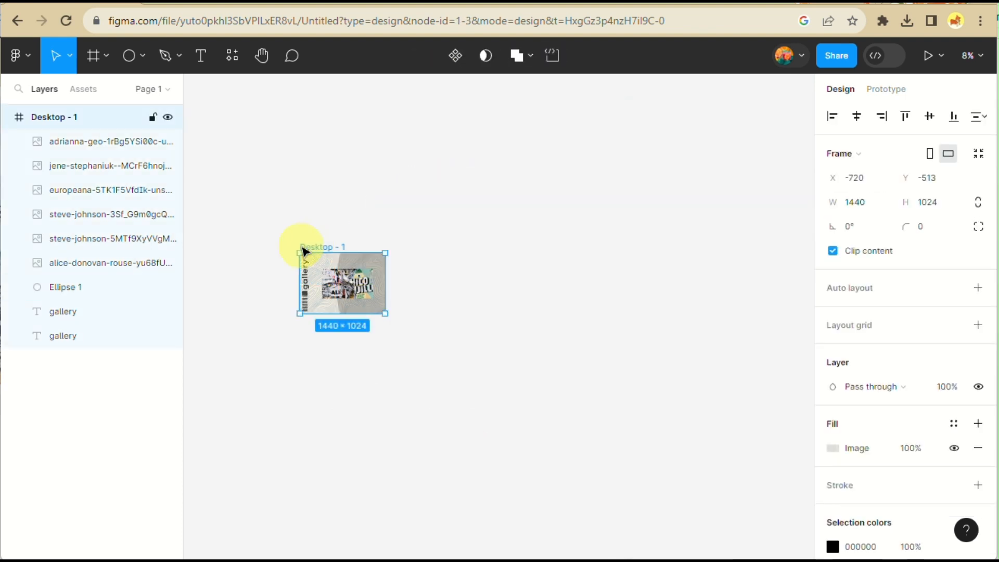
key(ctrl+d)
key(ctrl+d)
key(ctrl+d)
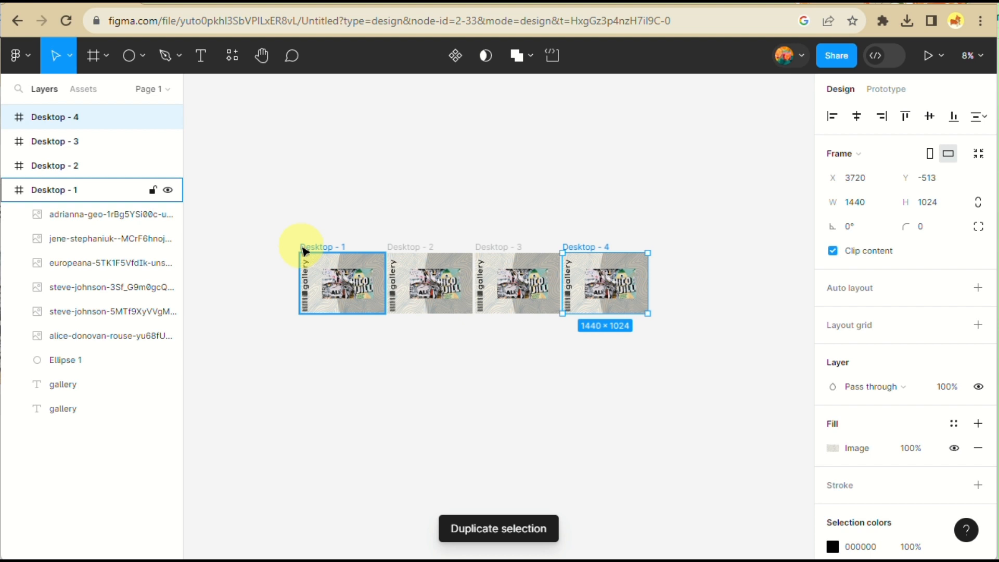
key(ctrl+d)
key(ctrl+d)
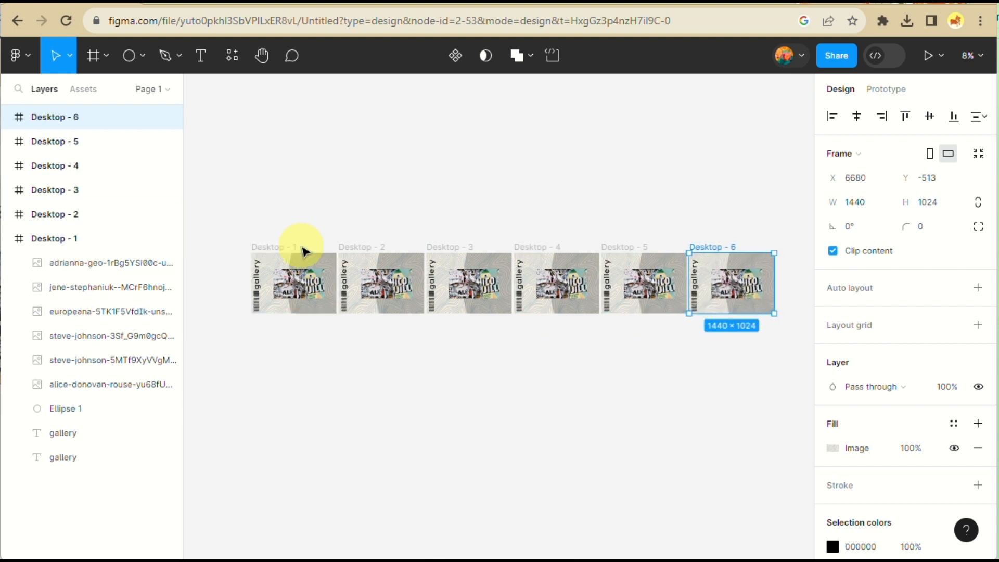
scroll(303, 251, down, 1)
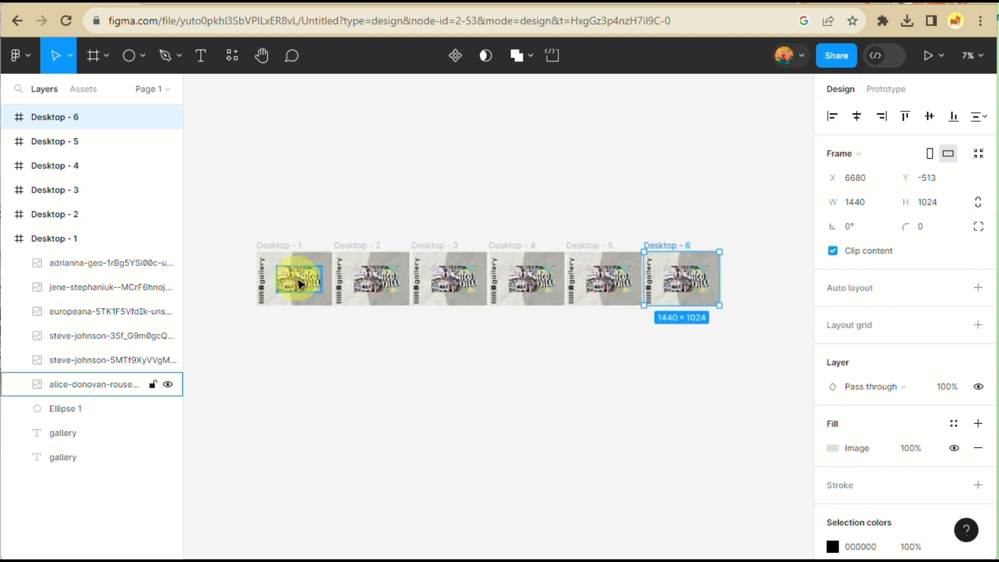
- Rotate the circle and images in Desktop - 2 until the flower image sits in the frame, and straighten that image to about 180°
click(367, 283)
scroll(368, 283, up, 5)
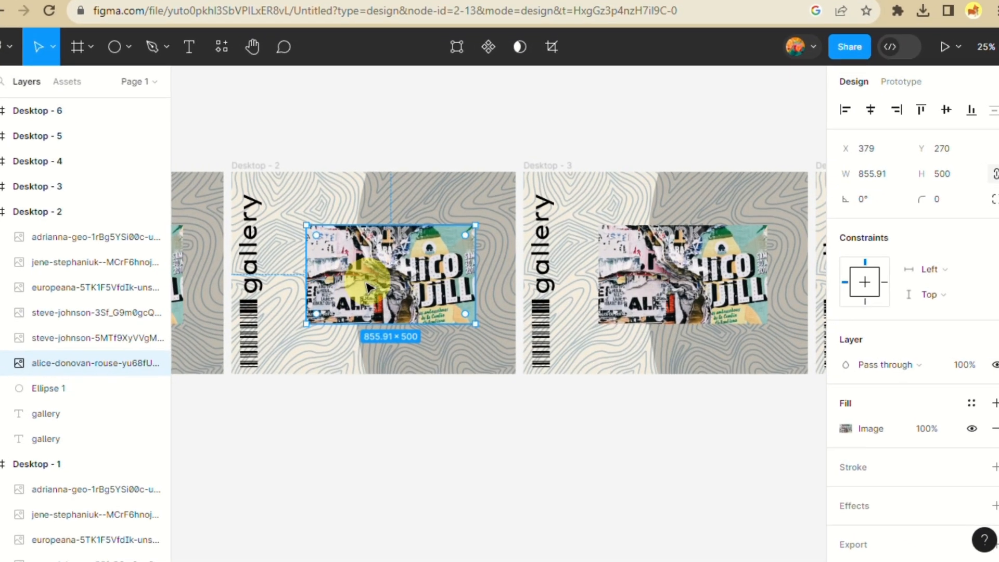
scroll(403, 195, down, 3)
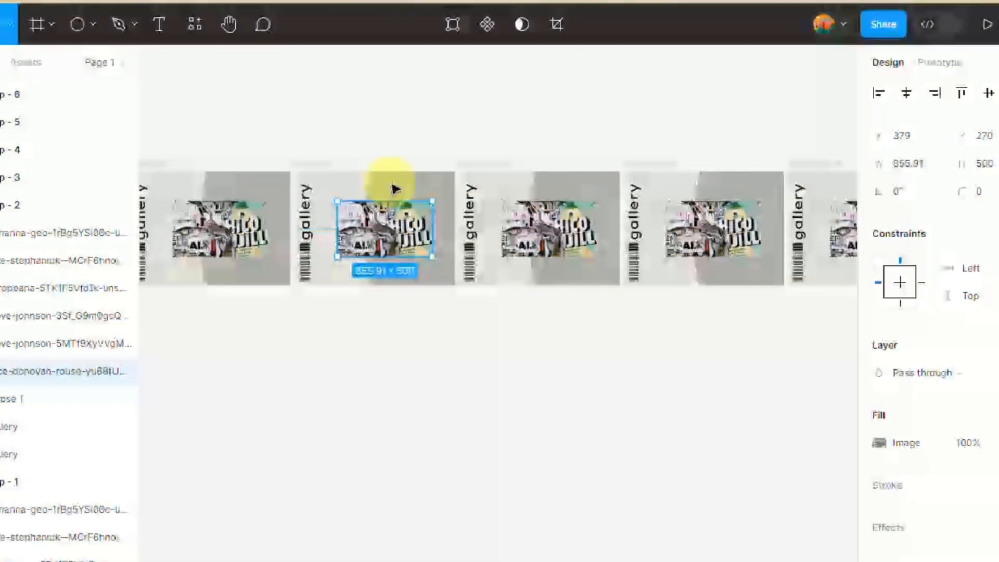
click(24, 233)
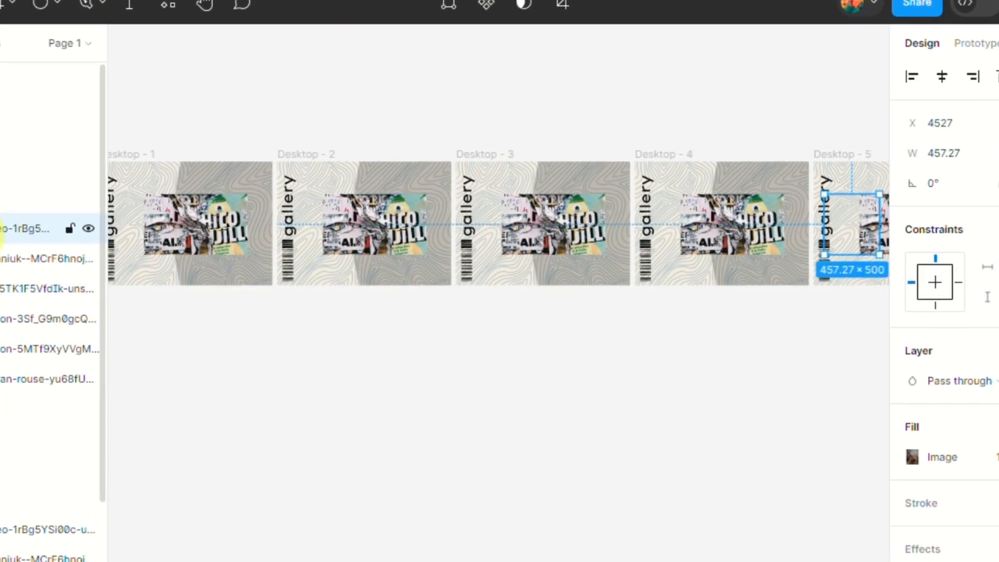
shift+click(52, 409)
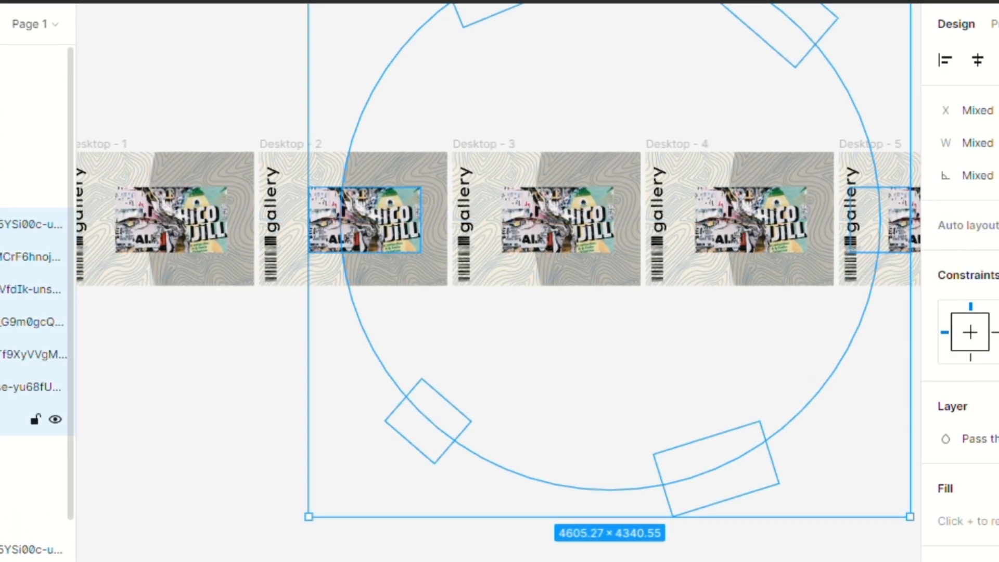
drag(298, 522, 671, 561)
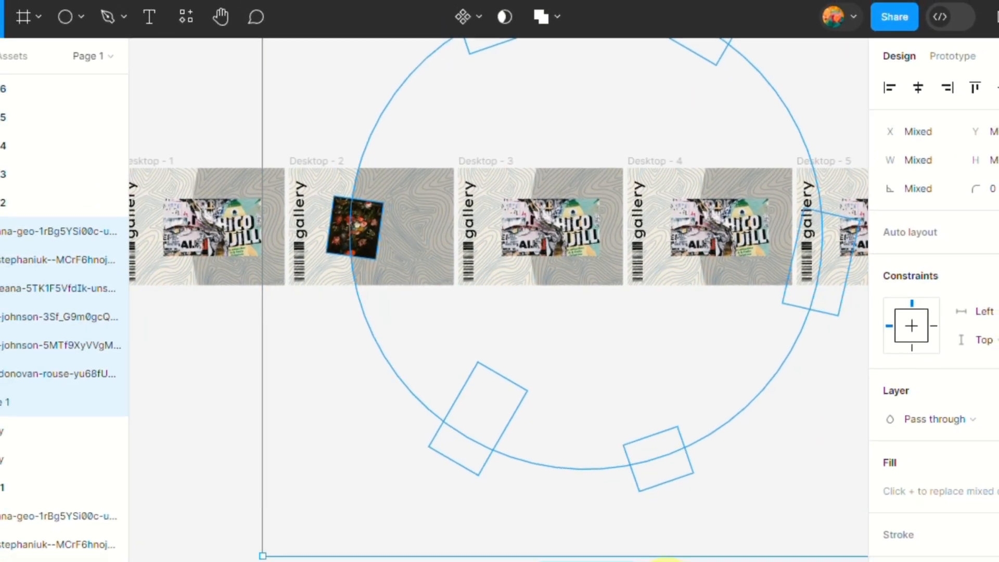
click(364, 240)
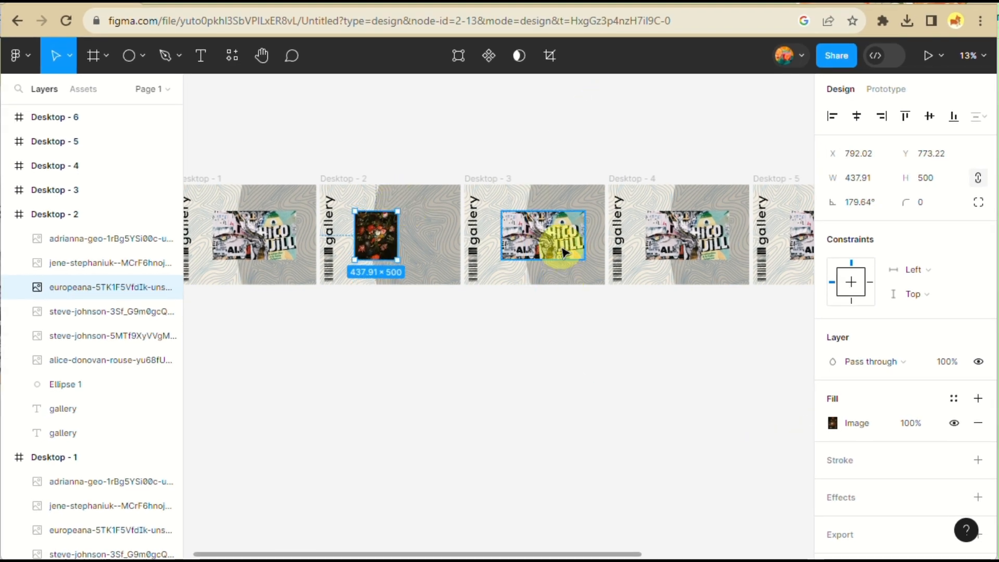
- Rotate the circle and images in Desktop - 3 until the multicoloured image sits in the frame, and straighten that image to about 91°
click(93, 190)
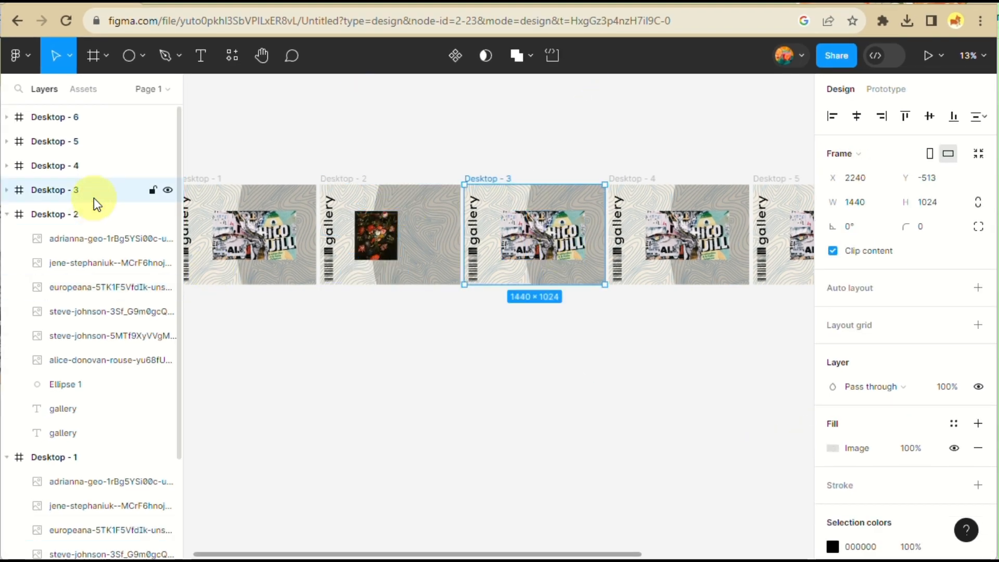
double_click(91, 191)
click(5, 190)
click(47, 215)
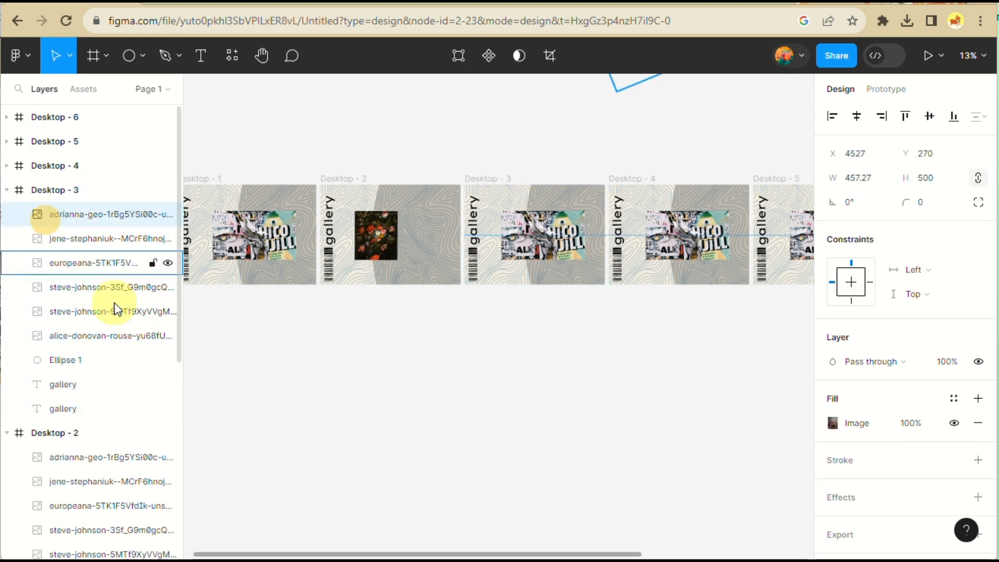
shift+click(83, 361)
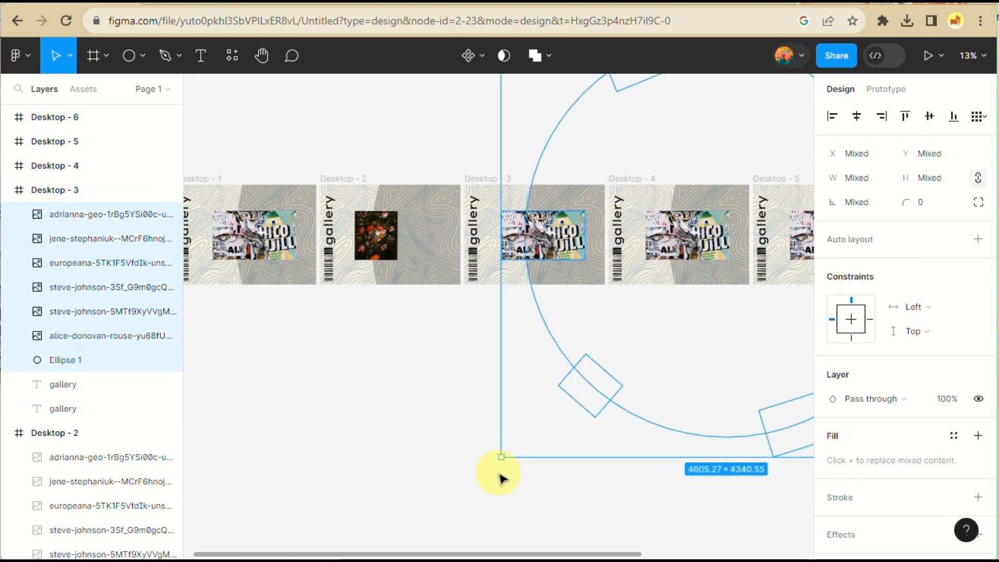
drag(497, 461, 943, 295)
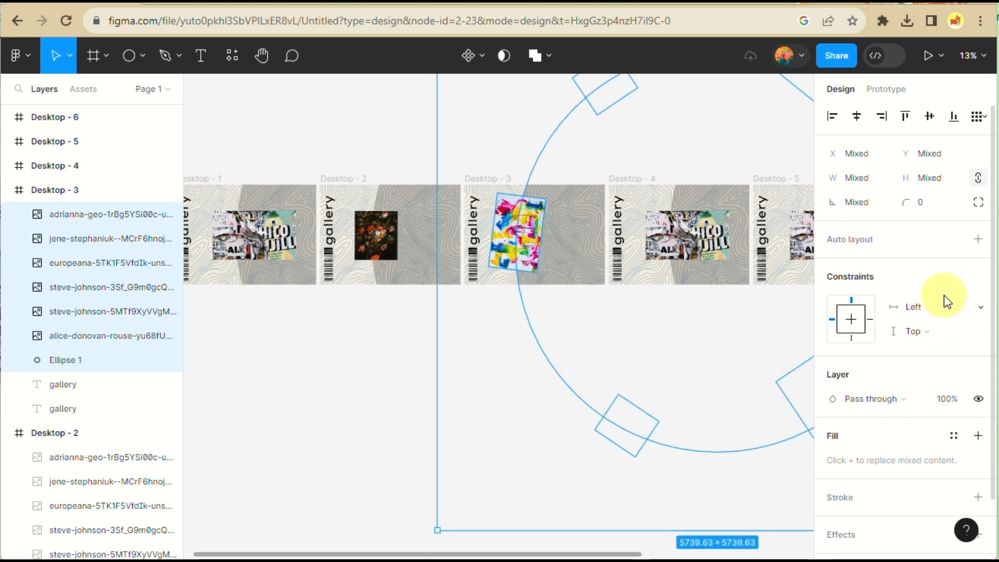
click(513, 247)
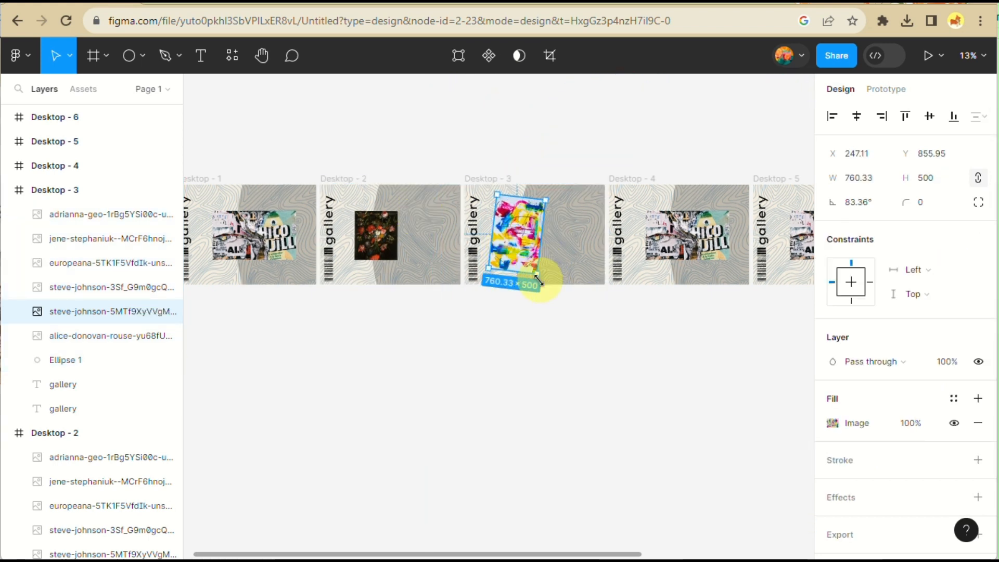
mouse_move(543, 280)
mouse_down()
mouse_move(562, 289)
mouse_move(553, 277)
mouse_up()
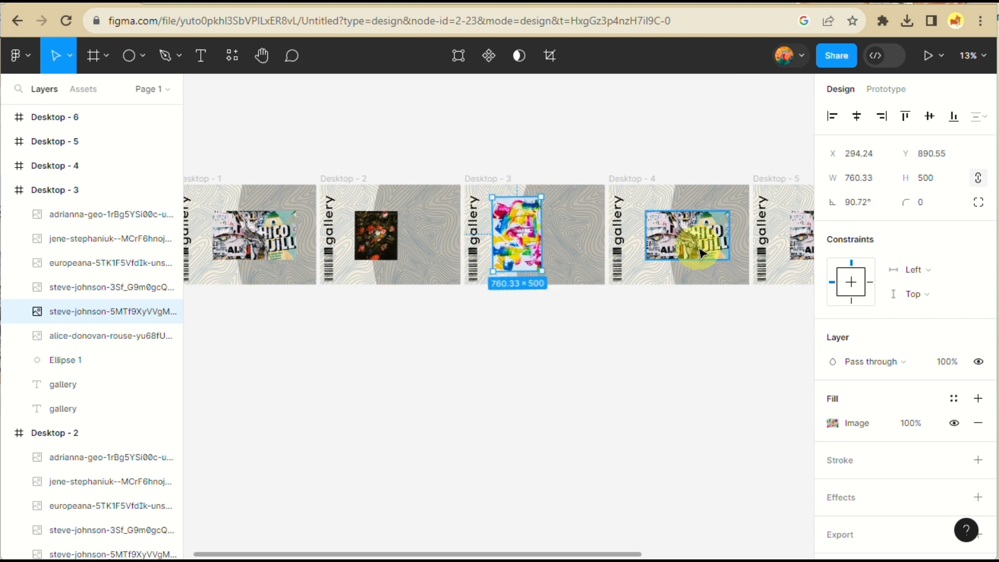
- Delete the duplicate frames Desktop - 4, Desktop - 5 and Desktop - 6
click(63, 166)
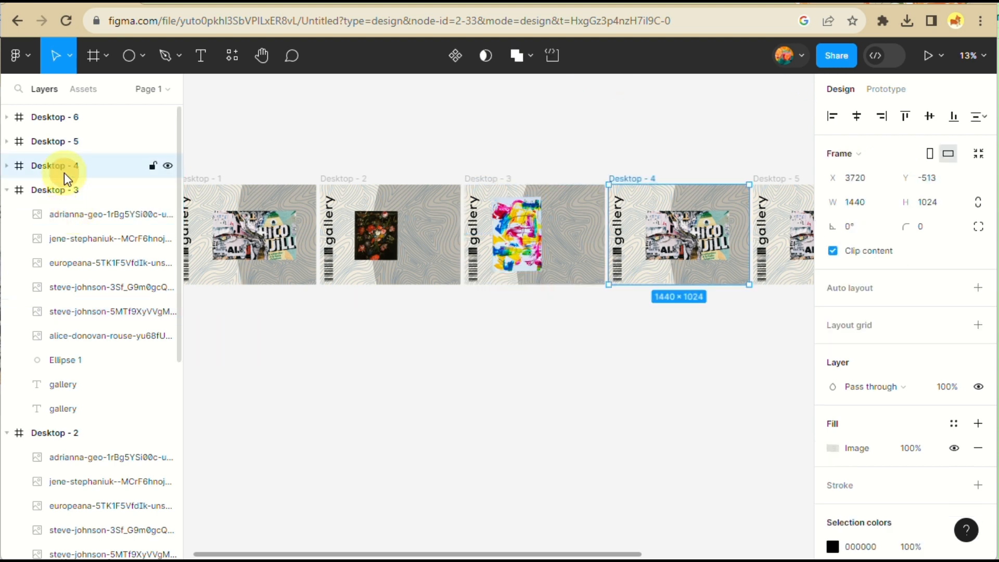
click(8, 166)
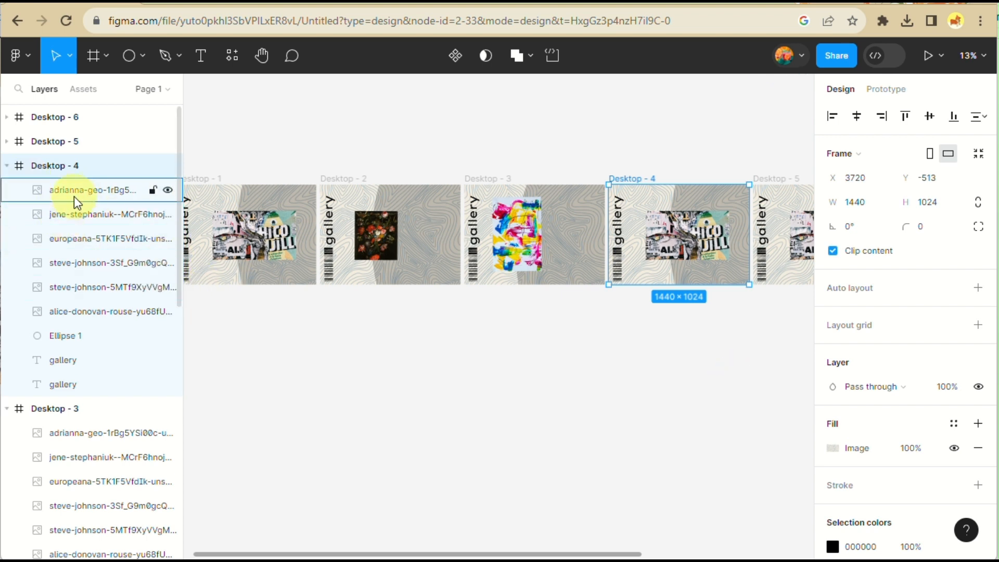
click(553, 139)
scroll(644, 138, down, 5)
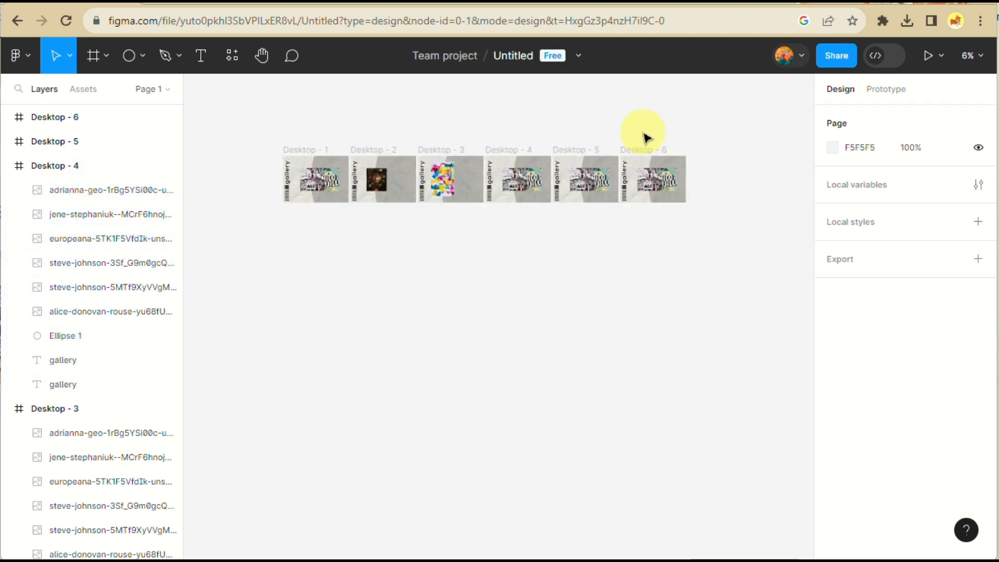
scroll(645, 138, right, 2)
drag(445, 124, 687, 328)
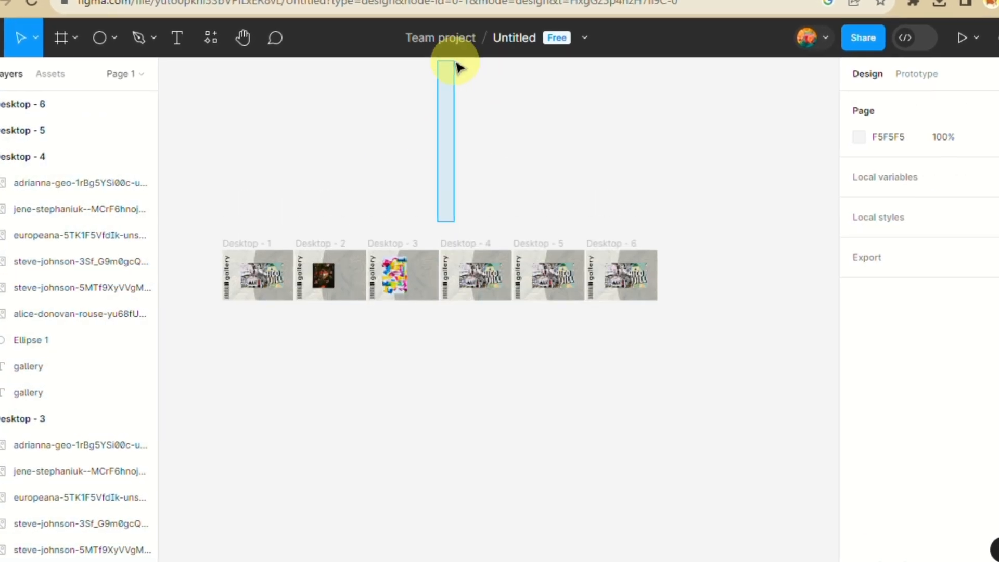
key(Delete)
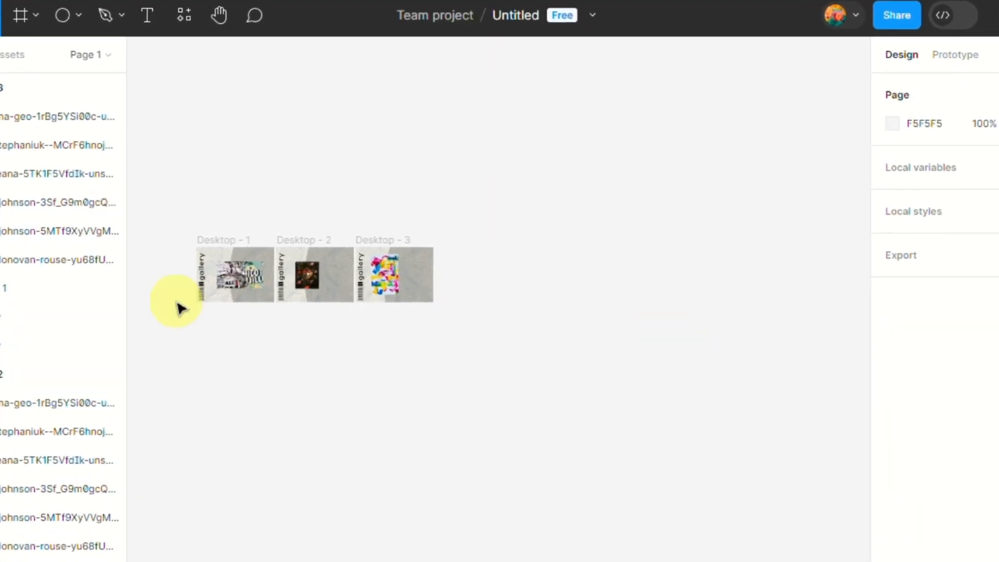
- Draw a 54 × 54 circle beside the gallery text in Desktop - 1 at X 202, Y 334, and fill it with 131111
ctrl+scroll(177, 307, up, 5)
ctrl+scroll(468, 234, up, 2)
ctrl+scroll(219, 226, up, 2)
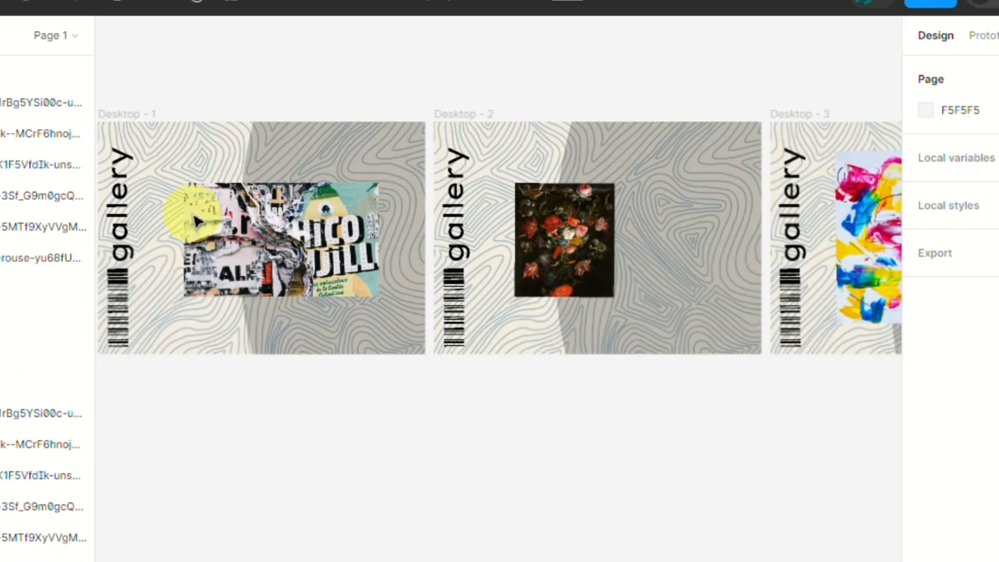
scroll(194, 216, up, 3)
scroll(189, 215, left, 2)
click(29, 4)
drag(252, 186, 267, 209)
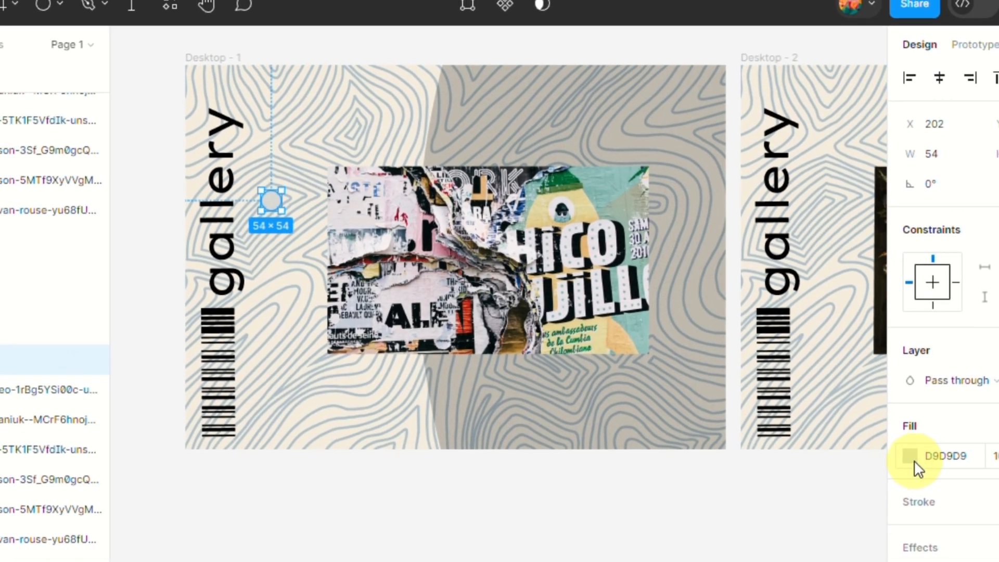
click(911, 458)
click(676, 351)
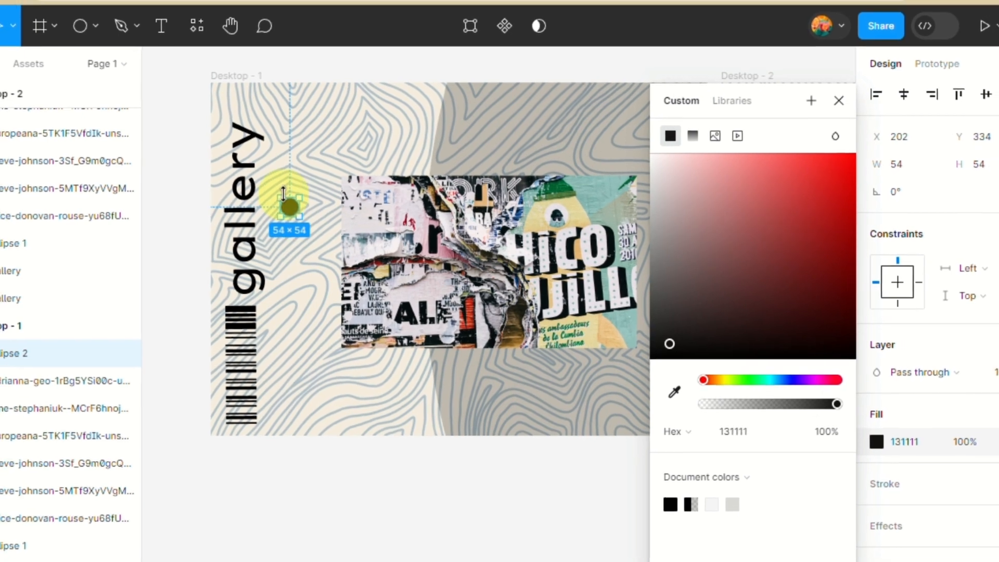
- Try to duplicate the 54 × 54 circle in Desktop - 1 by copying and pasting it
key(ctrl+c)
key(ctrl+v)
key(ctrl+v)
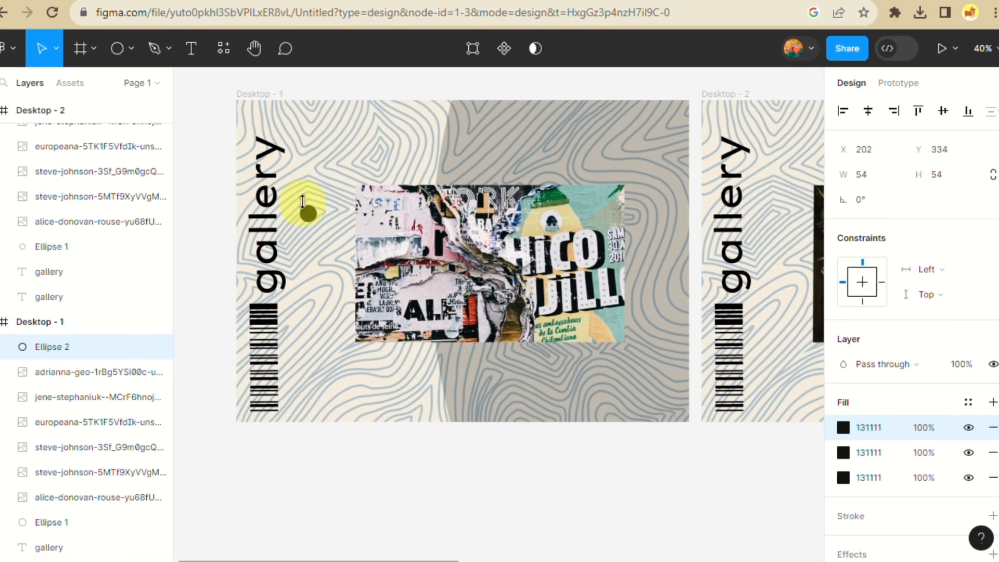
drag(302, 201, 313, 251)
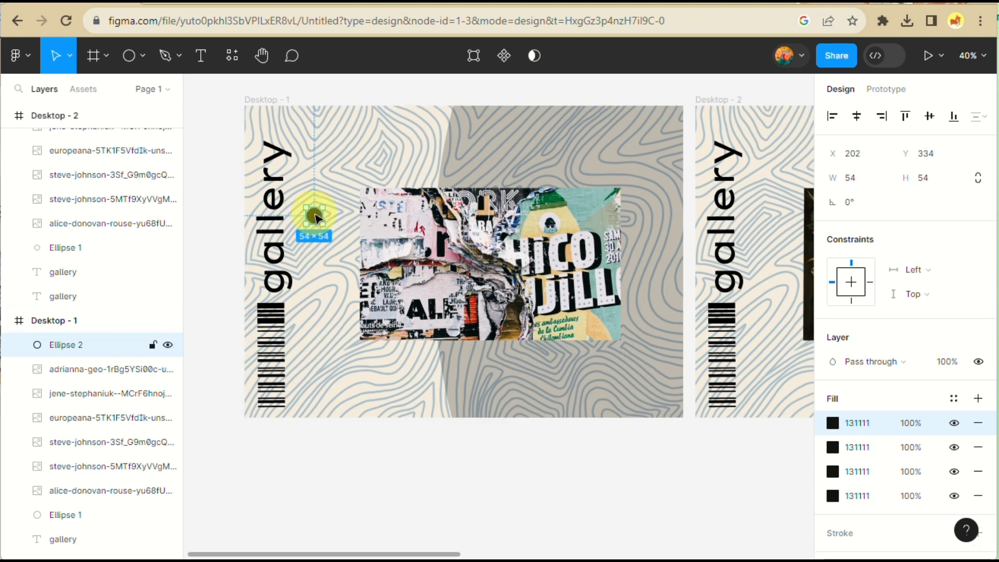
key(ctrl+v)
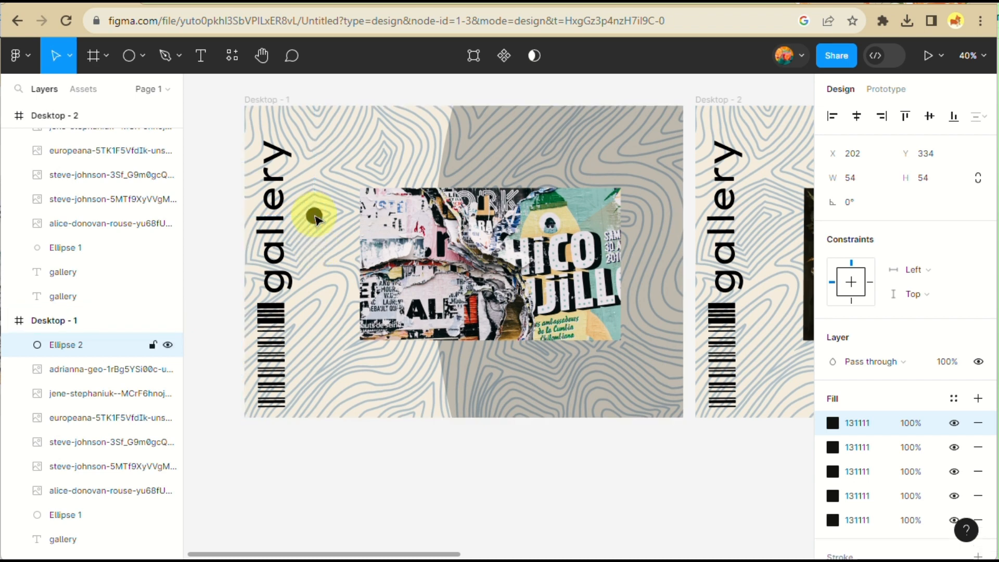
- Paste two copies of the circle in Desktop - 1 and stack them below the original at Y 427 and Y 521
click(315, 218)
right_click(315, 218)
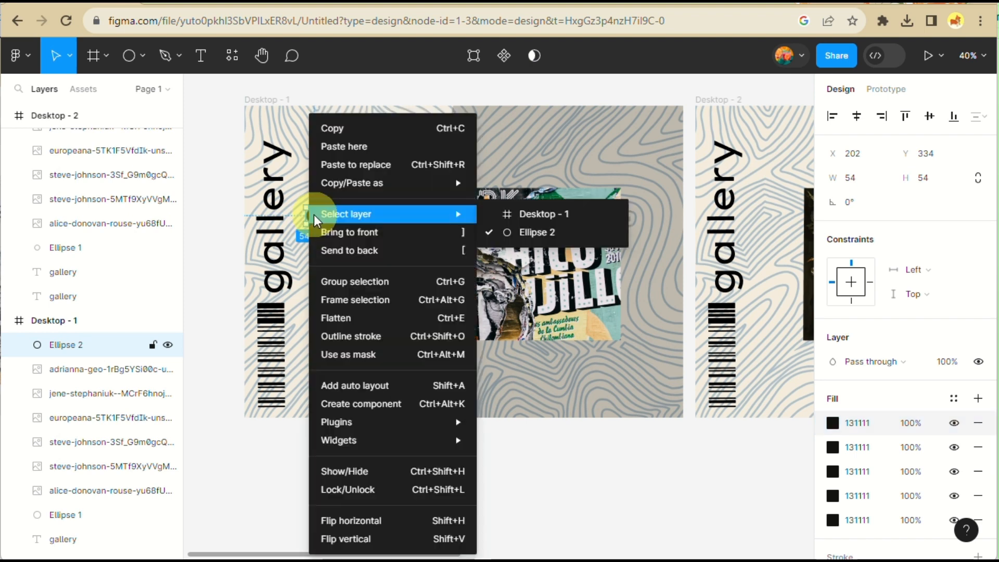
click(344, 145)
key(Escape)
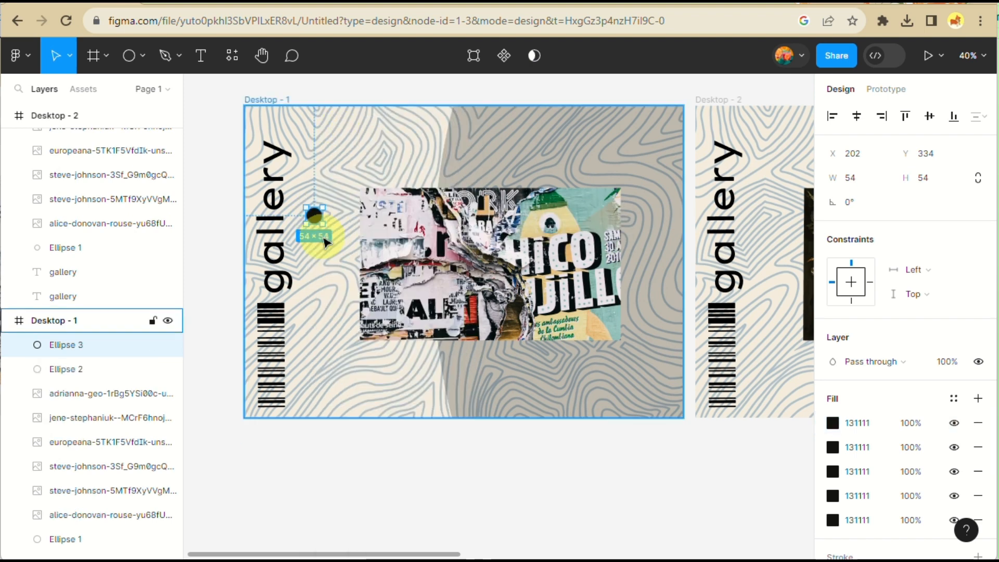
key(ctrl+v)
drag(314, 223, 314, 279)
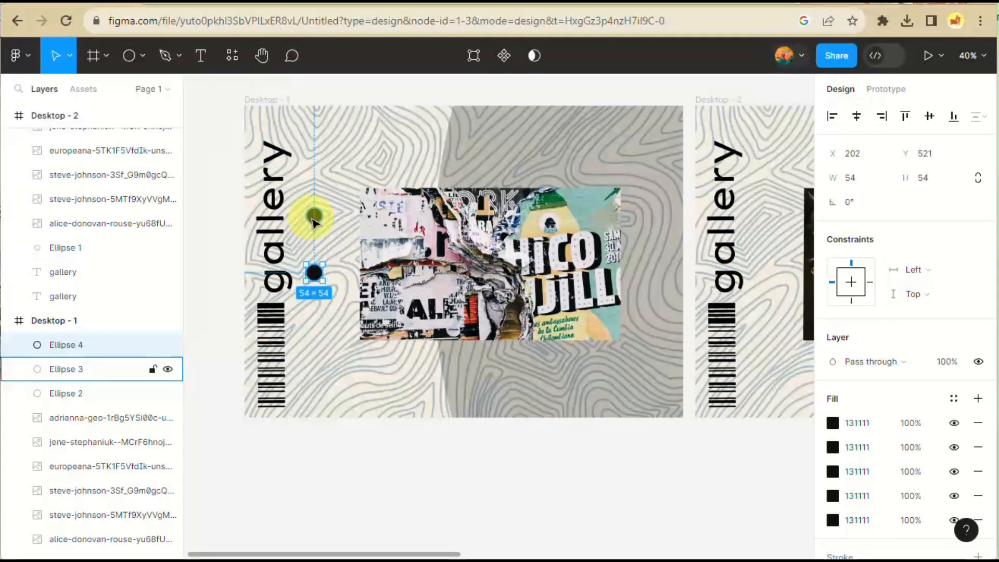
drag(314, 216, 314, 244)
scroll(507, 292, down, 1)
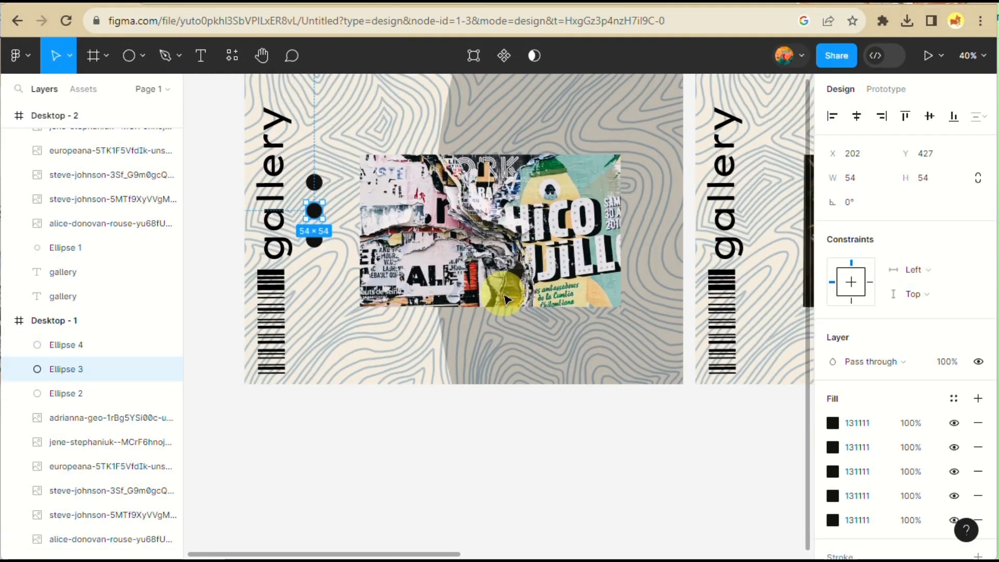
- Move the three circles in Desktop - 1 to X 195 and paste a duplicate set over them
drag(299, 166, 317, 254)
scroll(318, 254, down, 3)
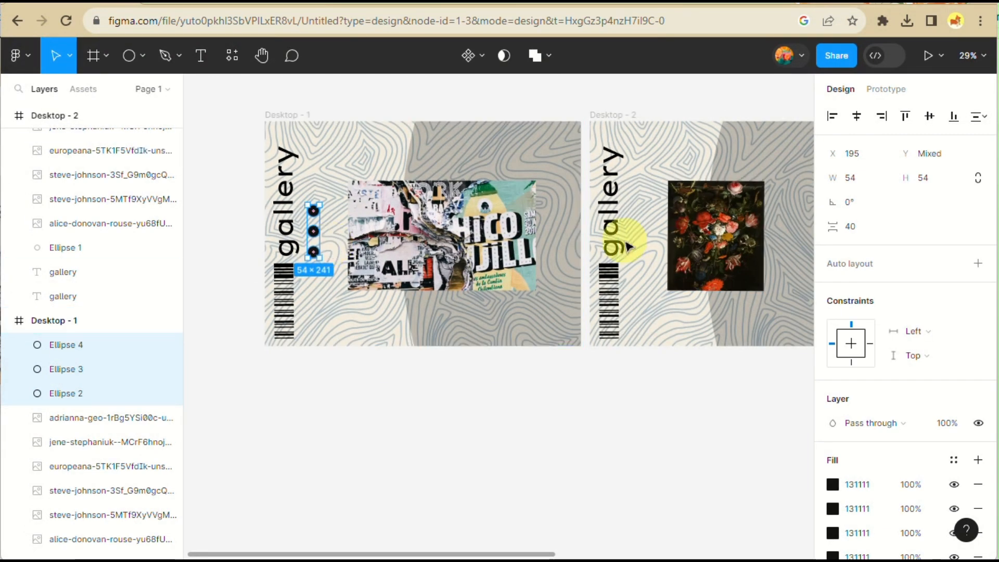
click(635, 249)
key(ctrl+v)
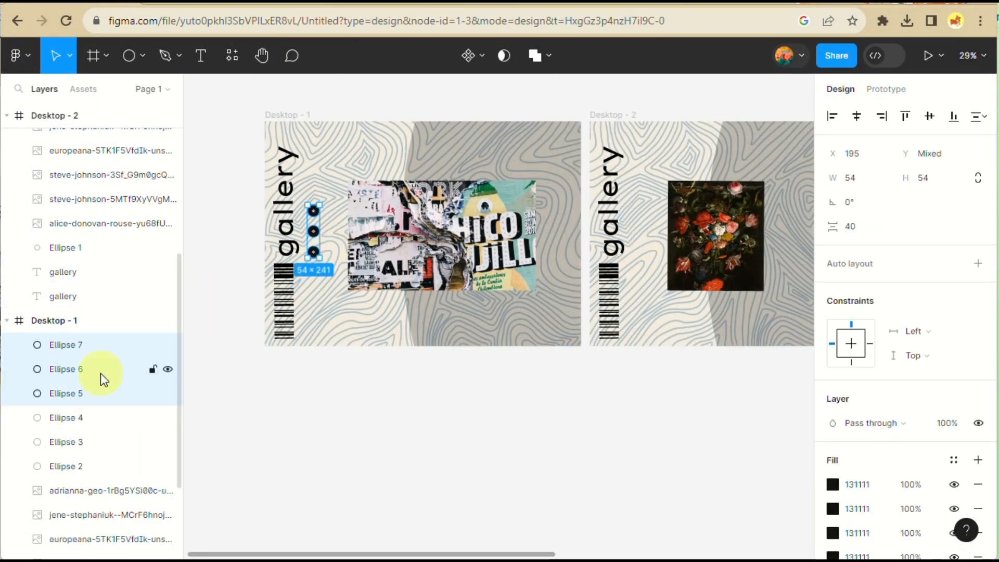
- Copy the three circles and paste them at the same position into Desktop - 2 and Desktop - 3
right_click(108, 344)
click(121, 147)
scroll(37, 324, up, 1)
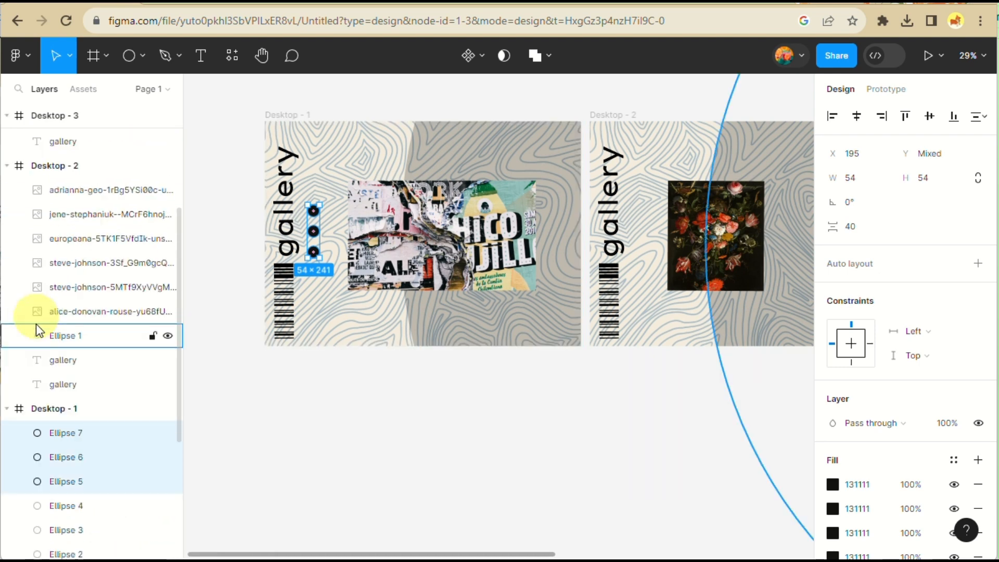
click(47, 177)
key(ctrl+v)
scroll(46, 177, up, 6)
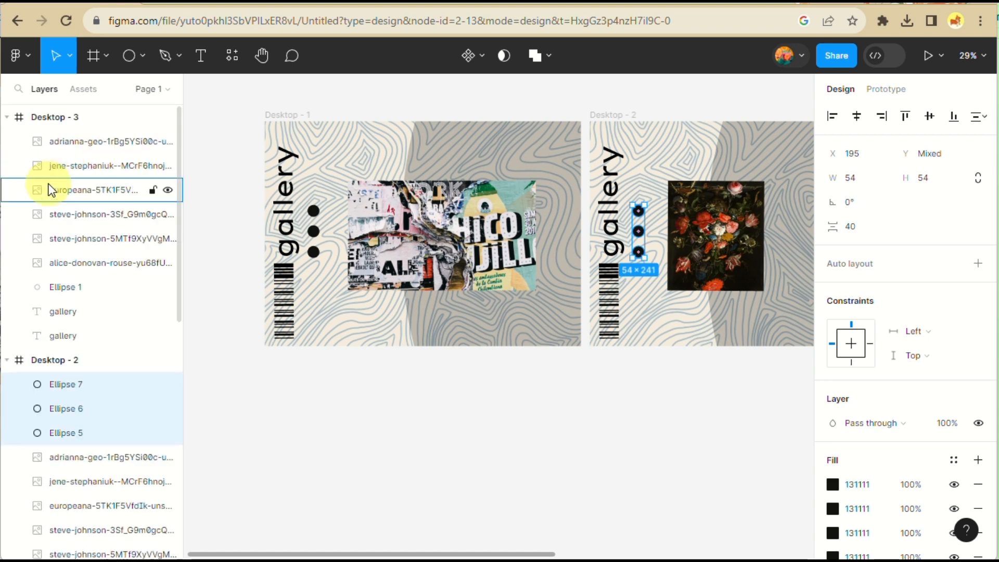
click(56, 118)
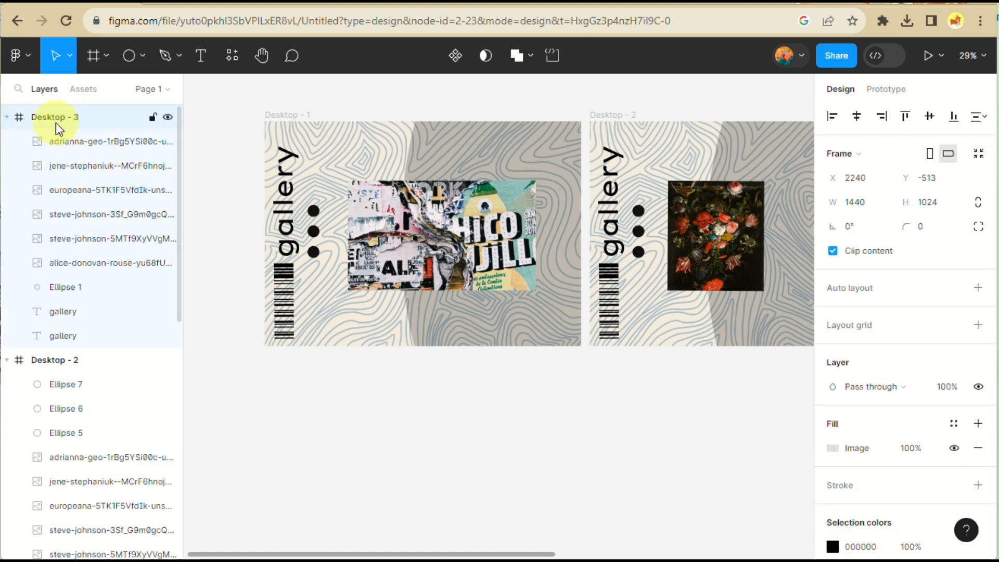
key(ctrl+v)
click(476, 502)
key(shift+1)
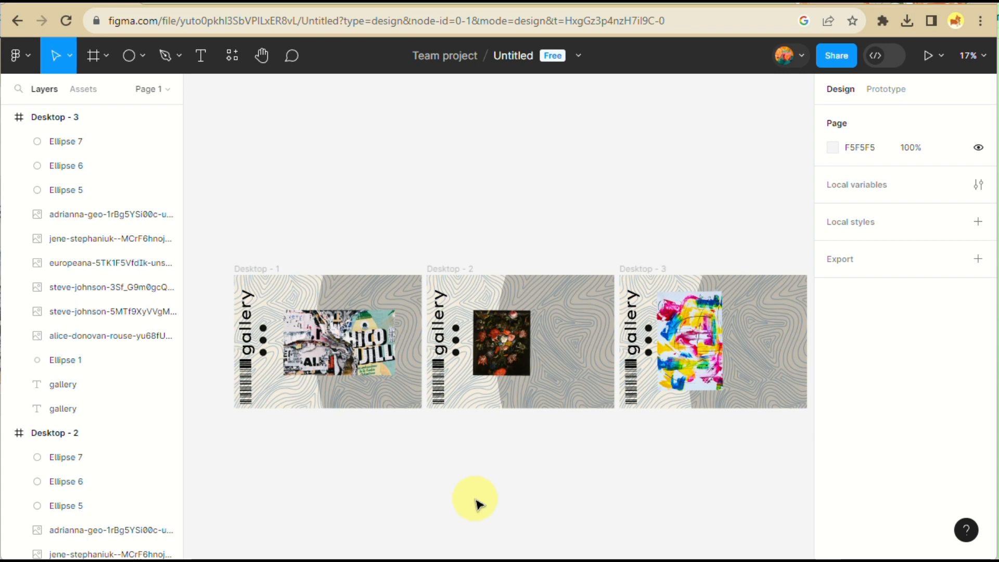
- Delete the three overlapping duplicate circles, Ellipse 5, Ellipse 6 and Ellipse 7, from Desktop - 1
click(264, 352)
scroll(263, 352, up, 5)
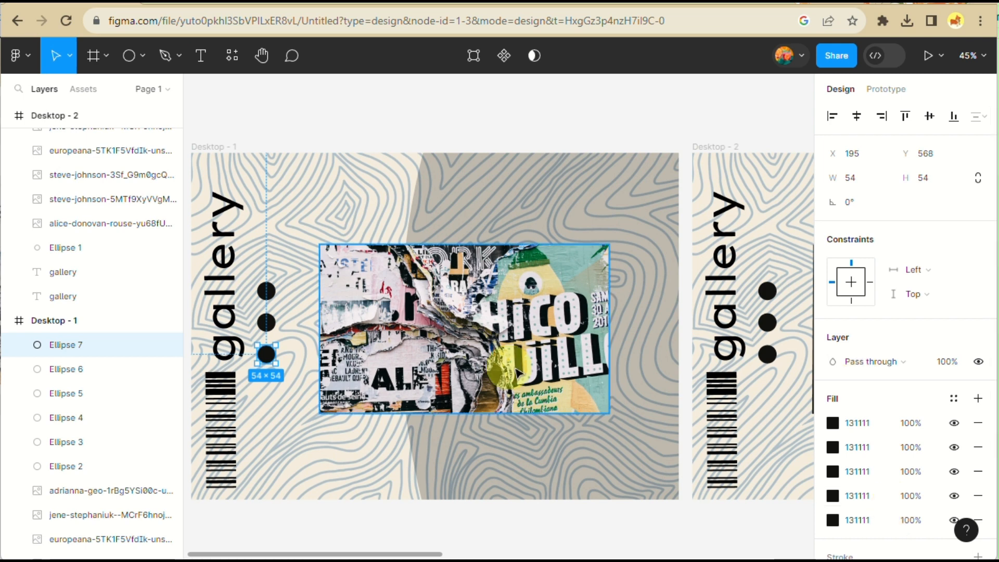
click(266, 355)
drag(266, 355, 277, 355)
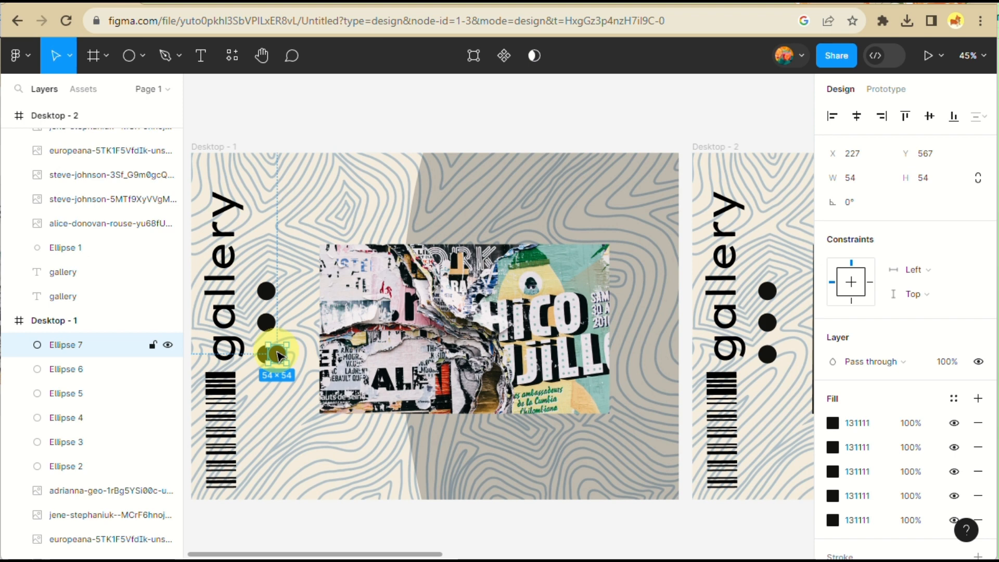
key(Delete)
scroll(64, 292, up, 4)
scroll(63, 291, down, 1)
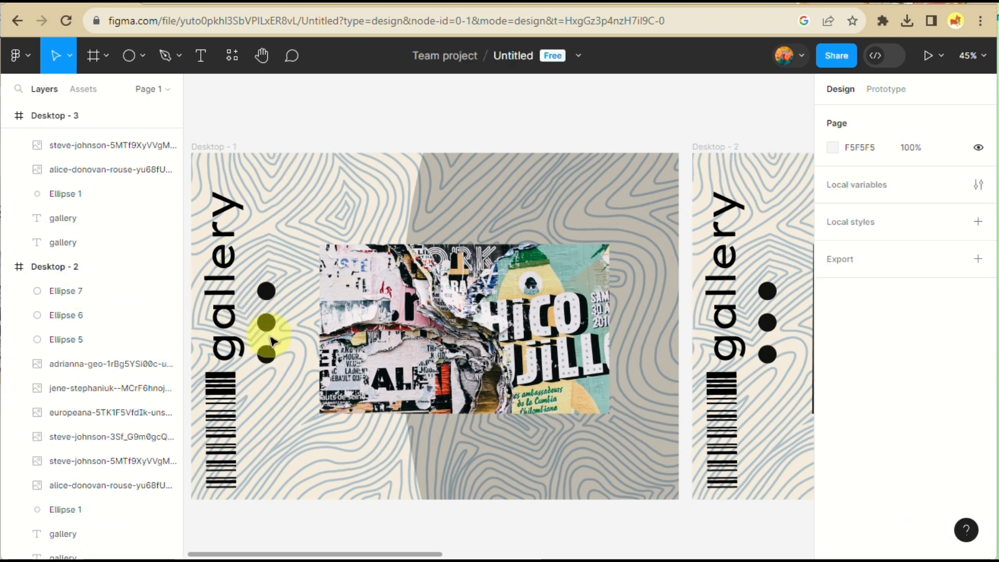
click(269, 325)
key(Delete)
click(267, 292)
key(Delete)
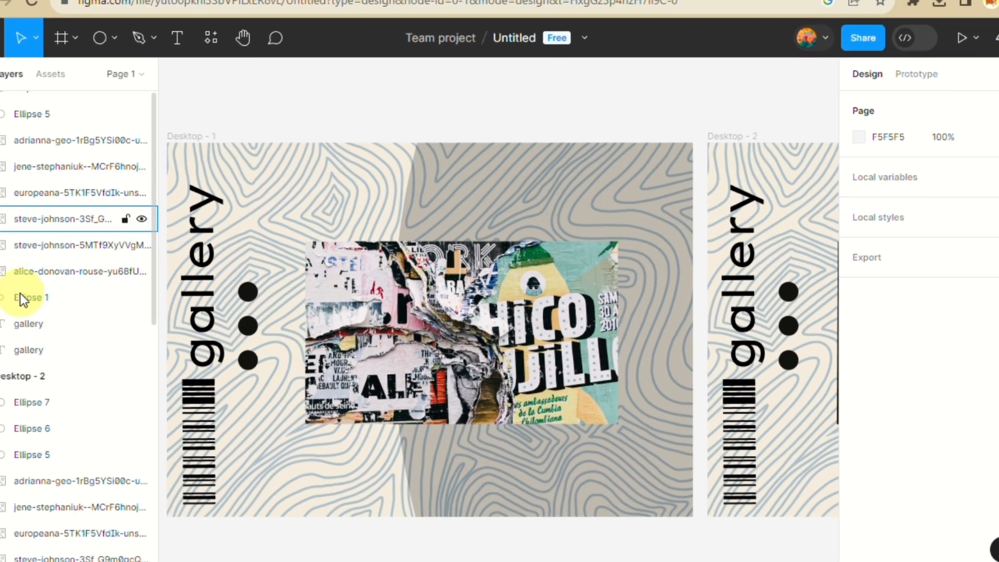
- Remove the surplus fills from the lowest circle in Desktop - 1 and keep a single 131111 fill
click(248, 360)
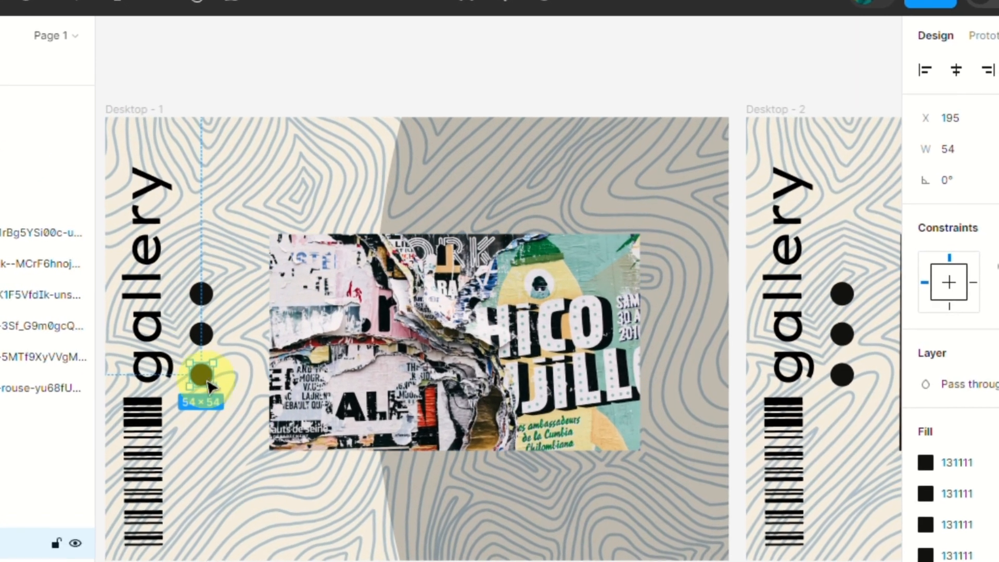
drag(210, 386, 227, 381)
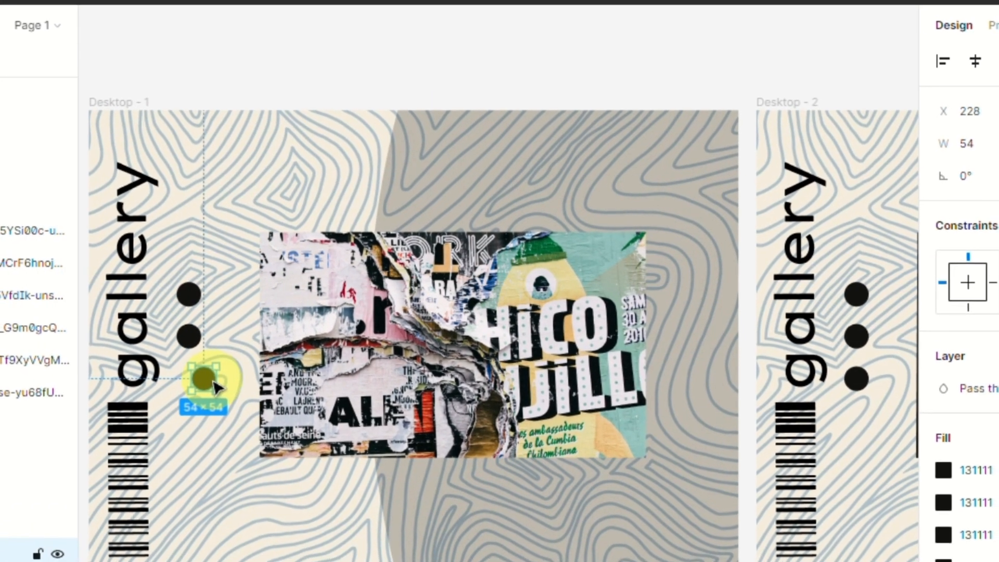
key(ctrl+z)
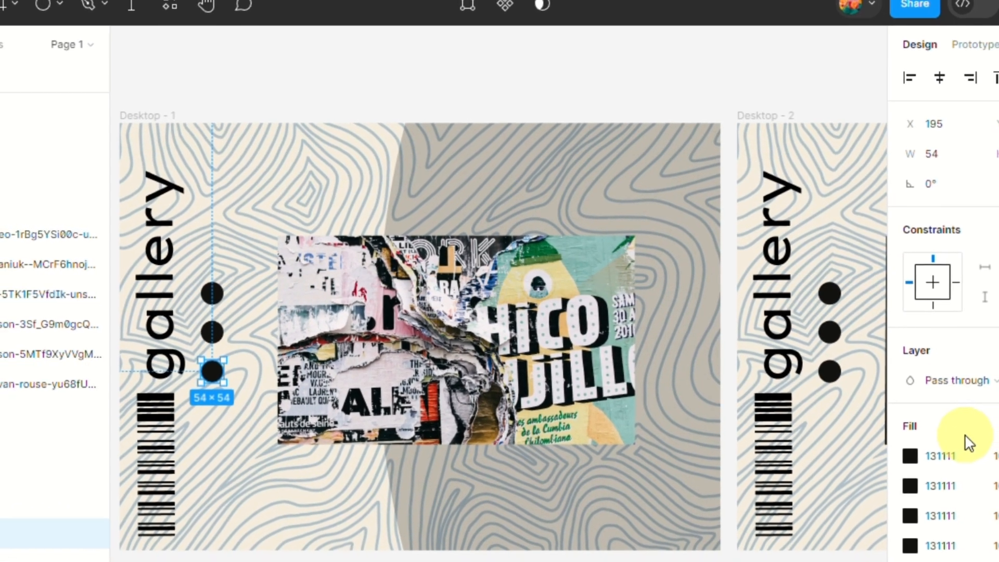
scroll(956, 424, down, 3)
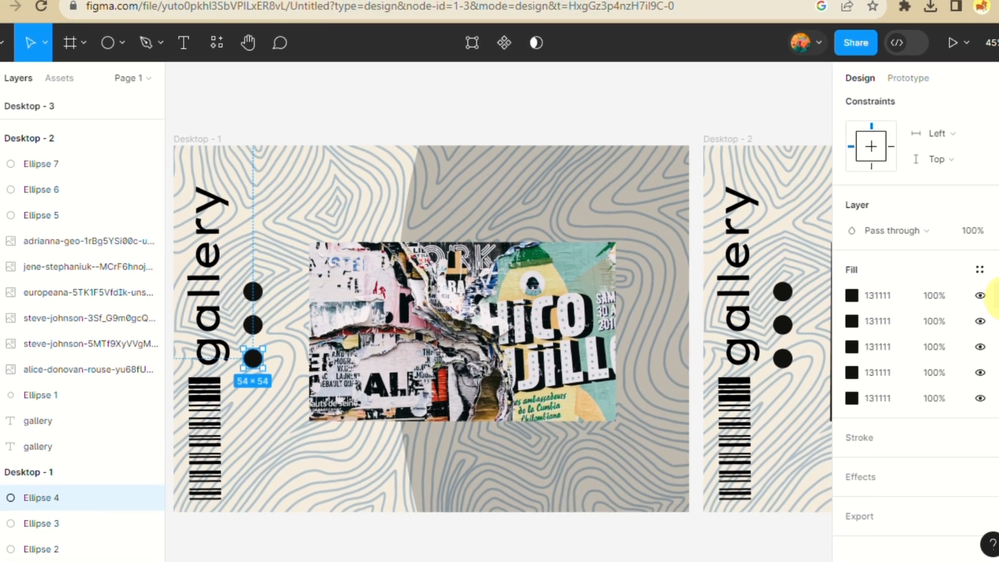
click(994, 297)
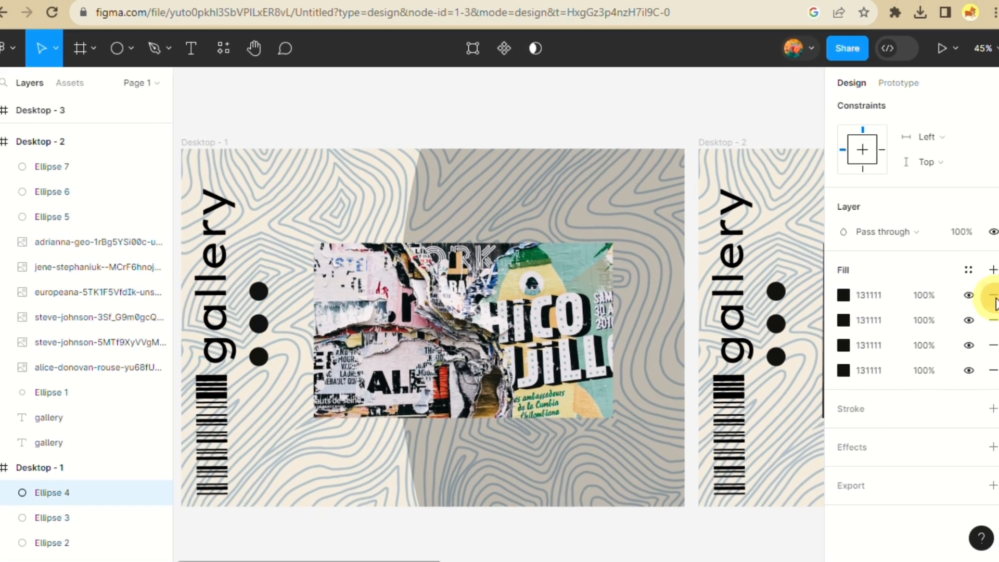
click(993, 296)
click(993, 295)
click(994, 296)
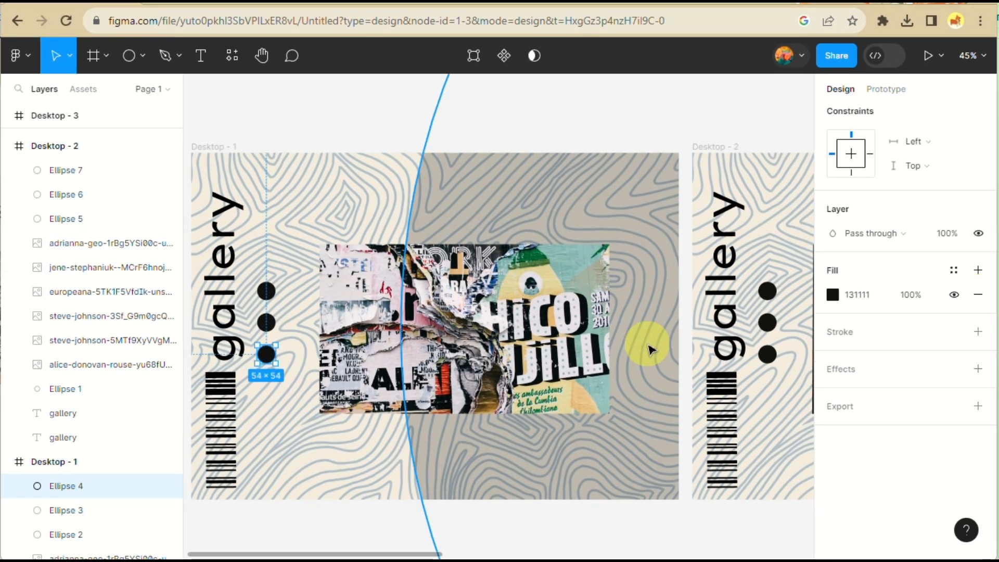
- Set the fill opacity of the lowest circle in Desktop - 1 to 30%
scroll(649, 349, down, 5)
scroll(650, 347, right, 5)
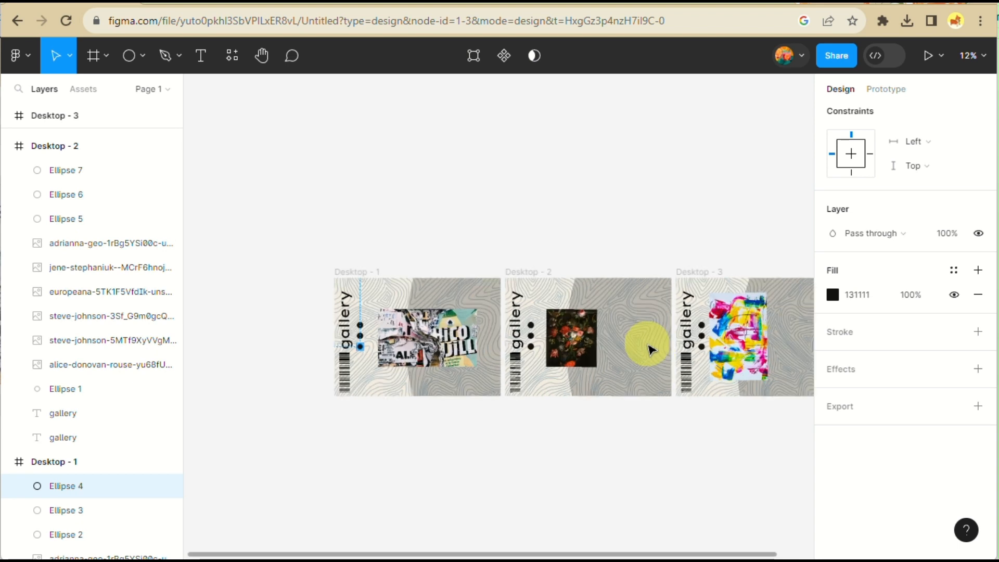
scroll(650, 349, up, 2)
click(832, 294)
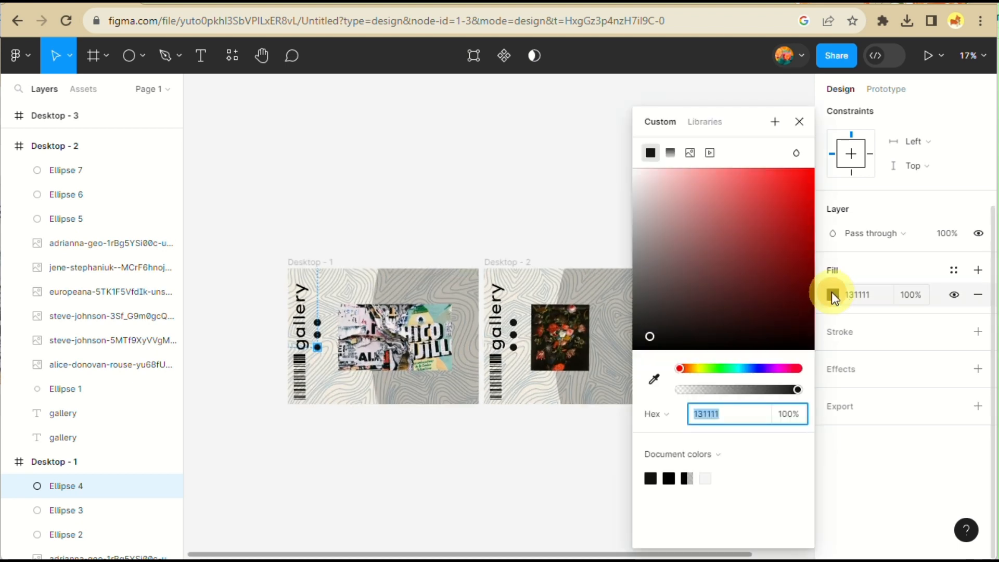
click(721, 390)
click(730, 390)
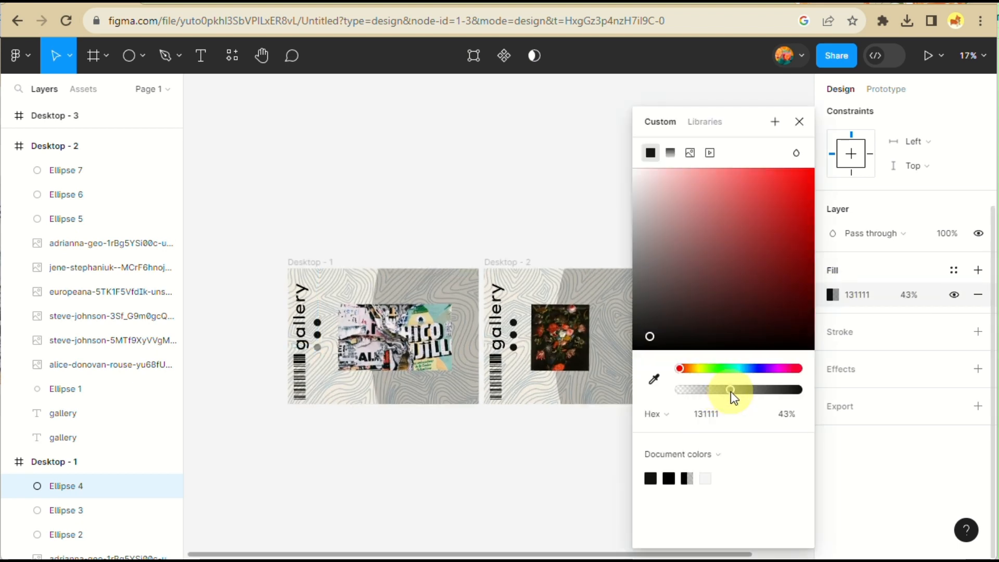
click(716, 390)
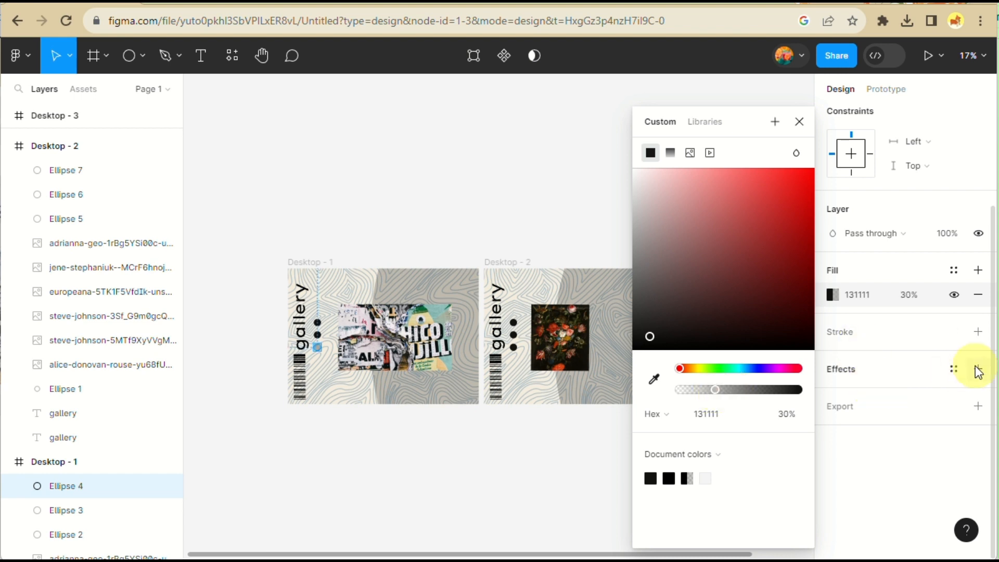
- Add a drop shadow to the lowest circle in Desktop - 1 and set its X offset to 4
click(978, 369)
click(832, 393)
click(680, 430)
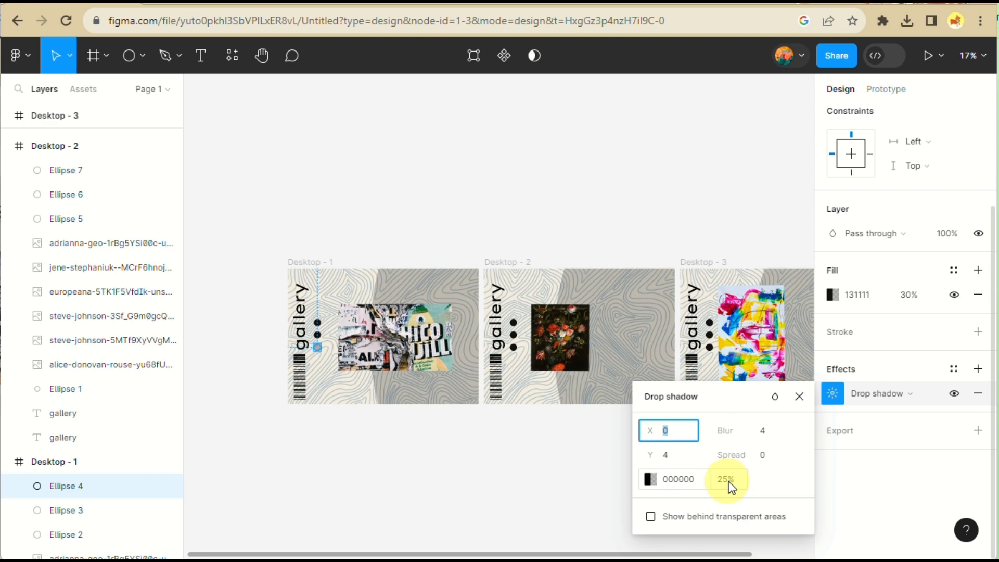
click(683, 456)
click(679, 436)
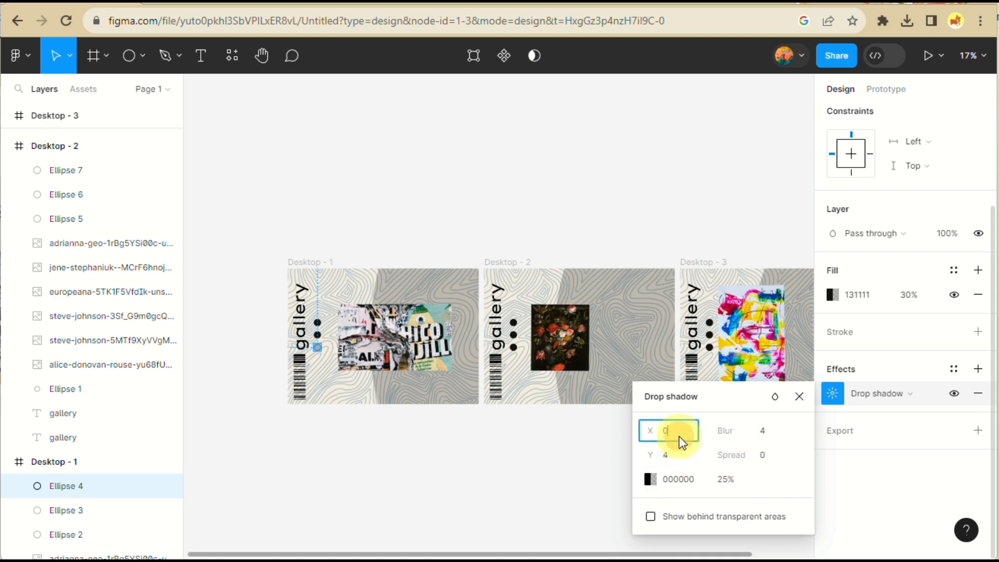
text(4)
key(Return)
- Change the lowest circle's drop shadow colour to the document colour 131111 at 100% opacity
scroll(370, 307, up, 4)
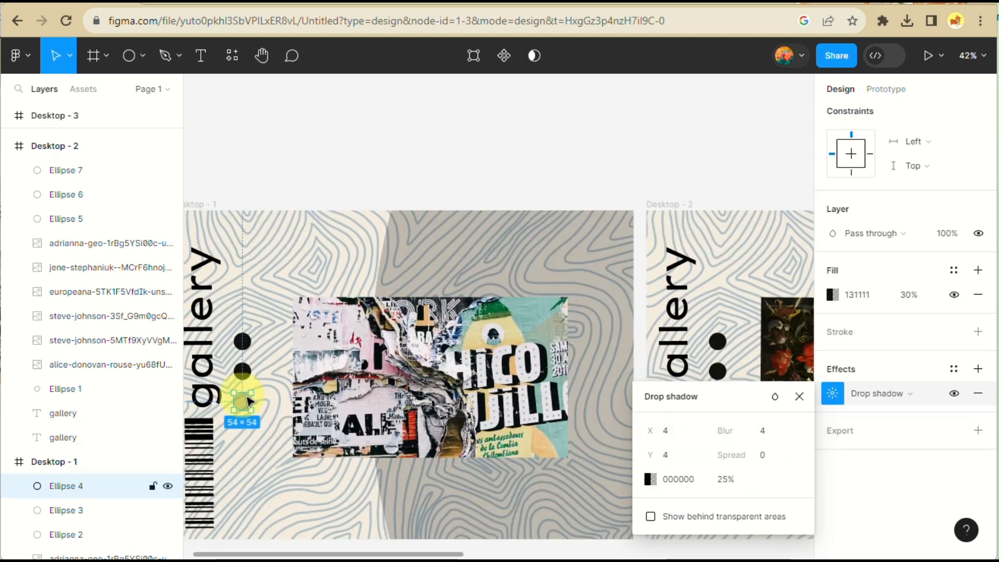
scroll(219, 423, up, 4)
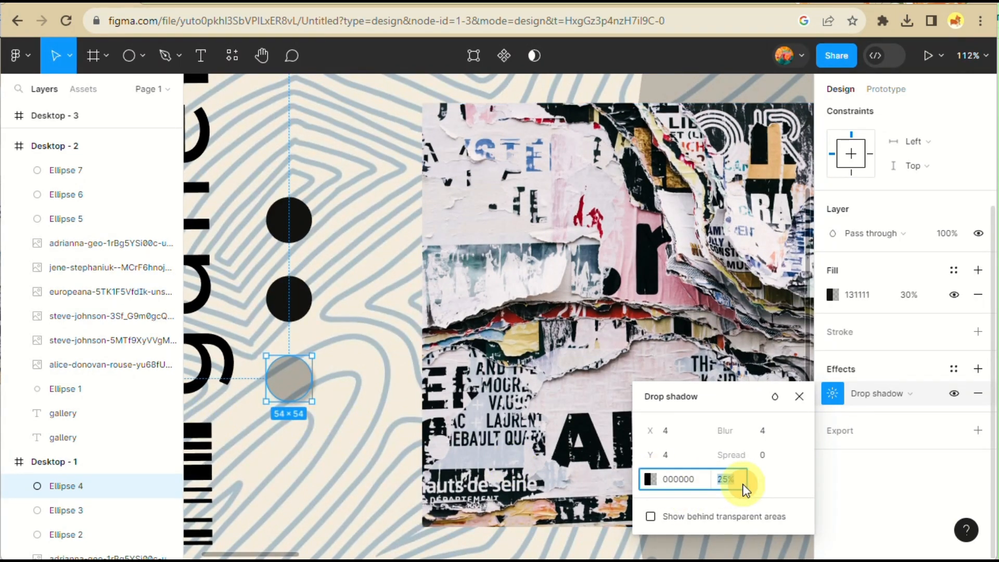
click(652, 479)
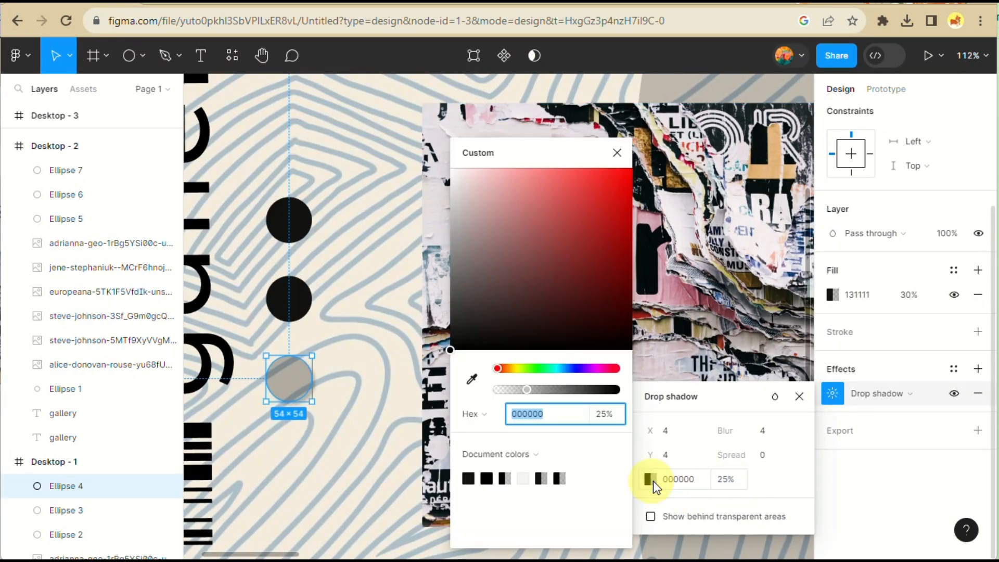
click(470, 477)
- Set the drop shadow's Y offset and X offset to 10 each
click(686, 456)
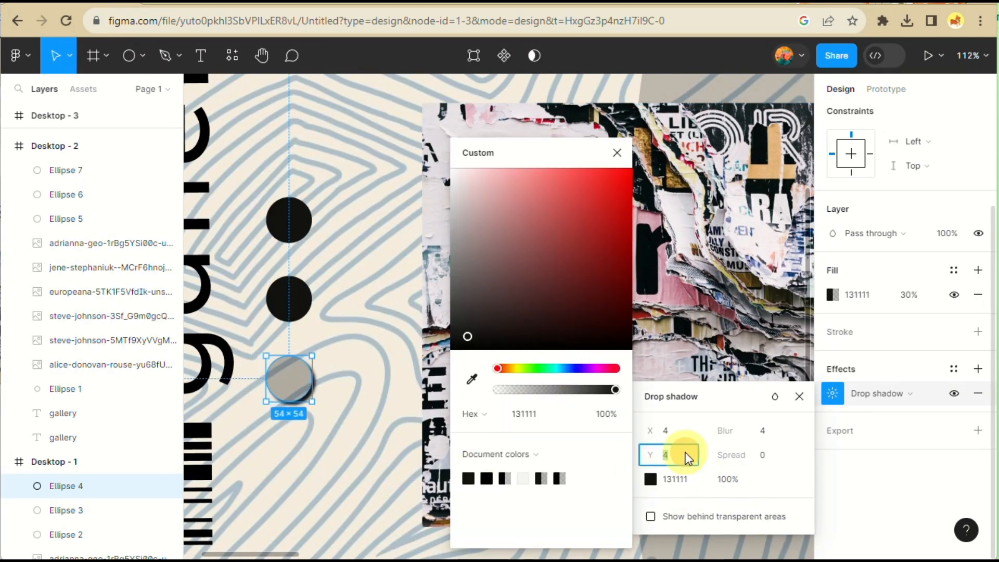
text(10)
key(Return)
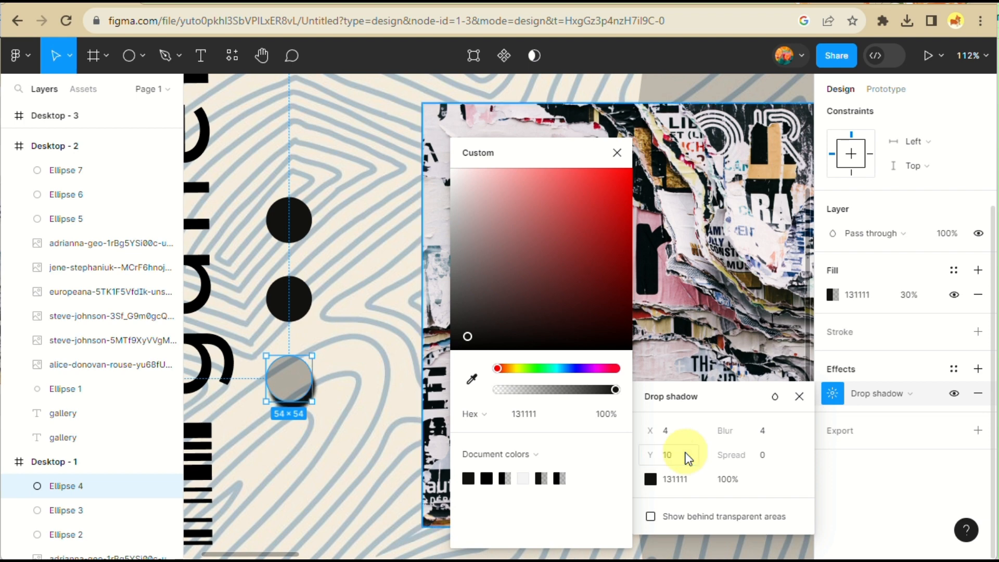
click(670, 433)
text(10)
key(Return)
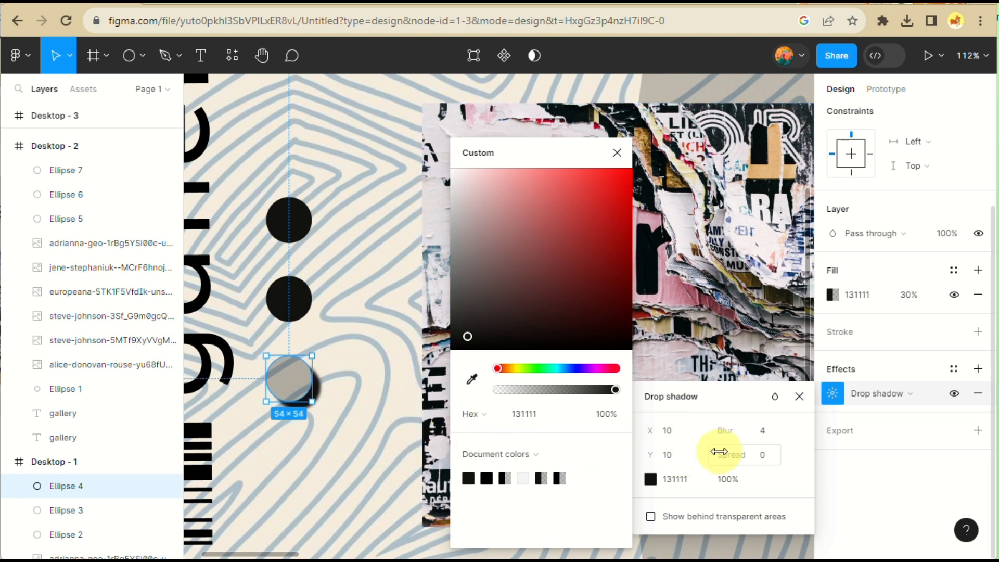
- Try a spread of 20 on the lowest circle's drop shadow and reset the spread to 0
click(762, 439)
click(761, 459)
text(2)
key(Return)
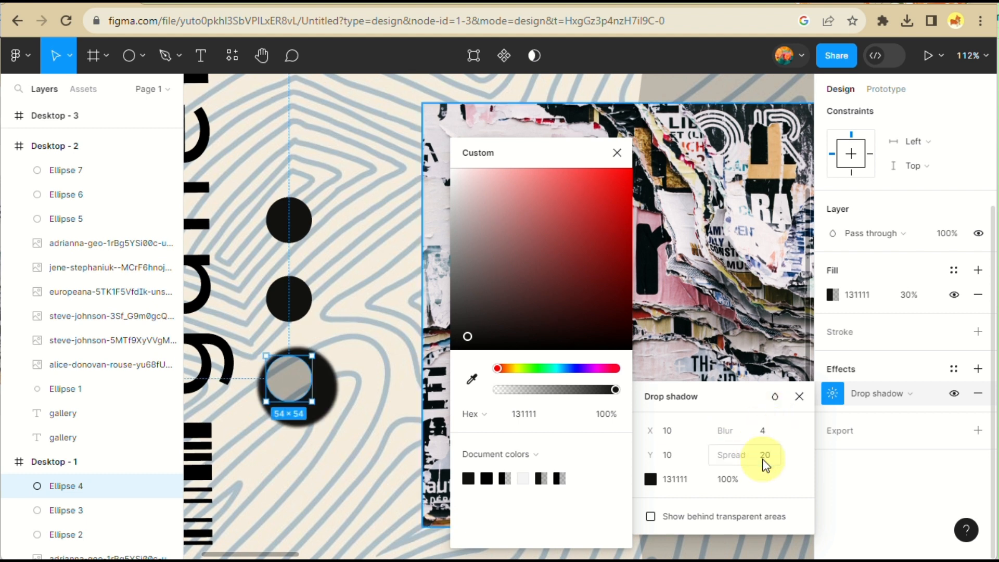
click(763, 459)
text(0)
key(Return)
- Set the blur of the lowest circle's drop shadow to 20 and deselect the circle
click(770, 426)
text(2)
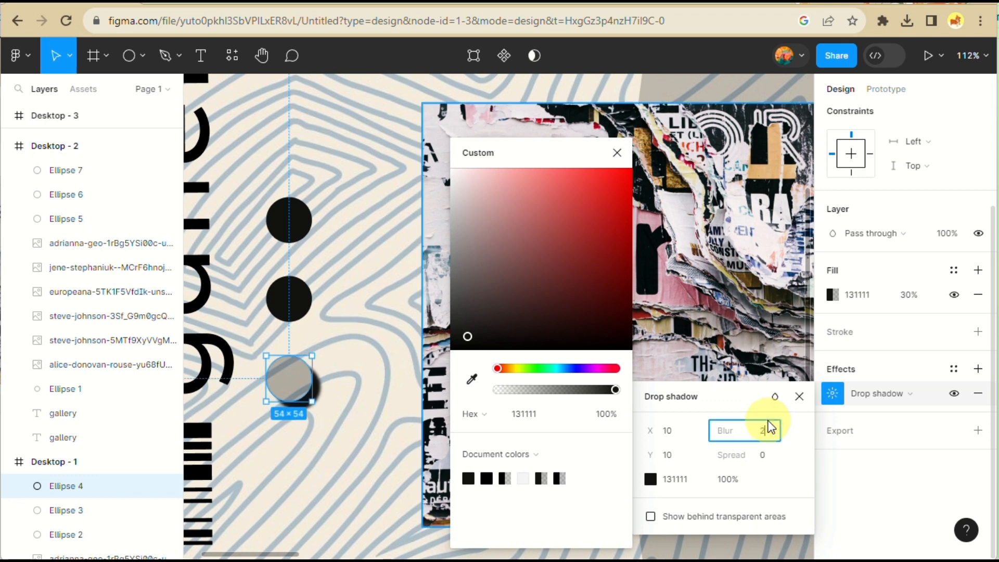
text(0)
key(Return)
key(Escape)
- Select the middle circle in the Desktop - 1 frame
scroll(449, 304, down, 5)
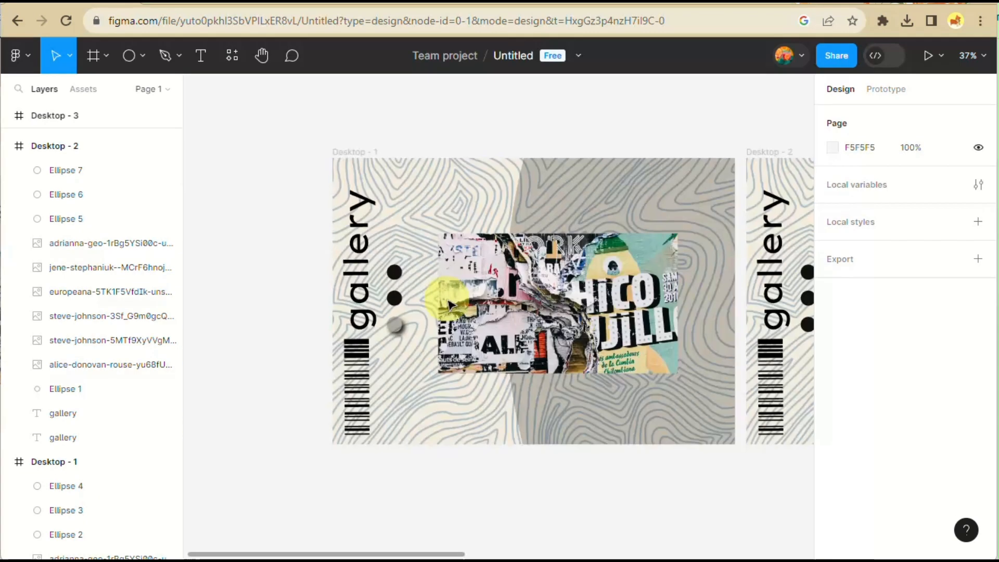
scroll(448, 304, down, 3)
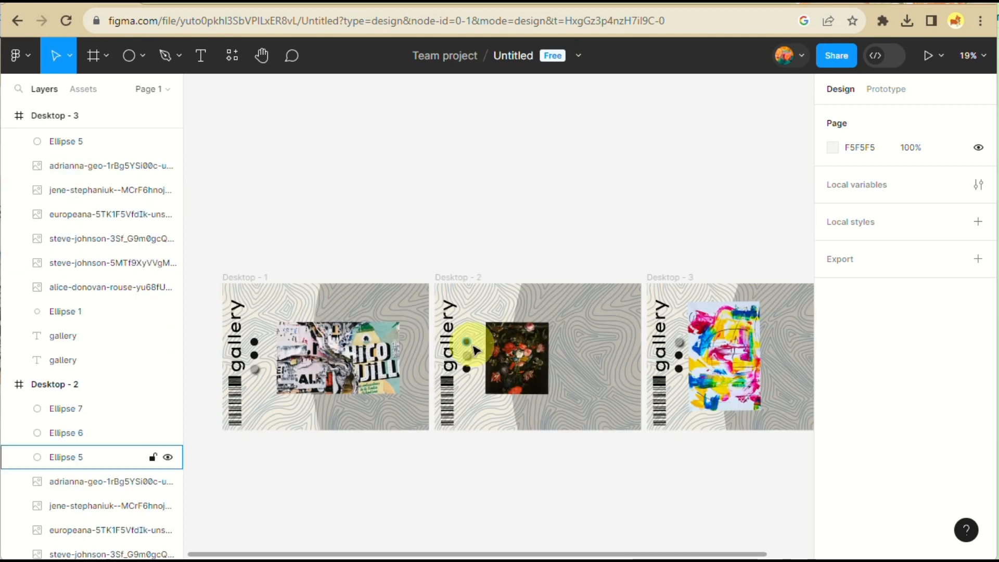
scroll(471, 346, up, 1)
scroll(472, 347, down, 3)
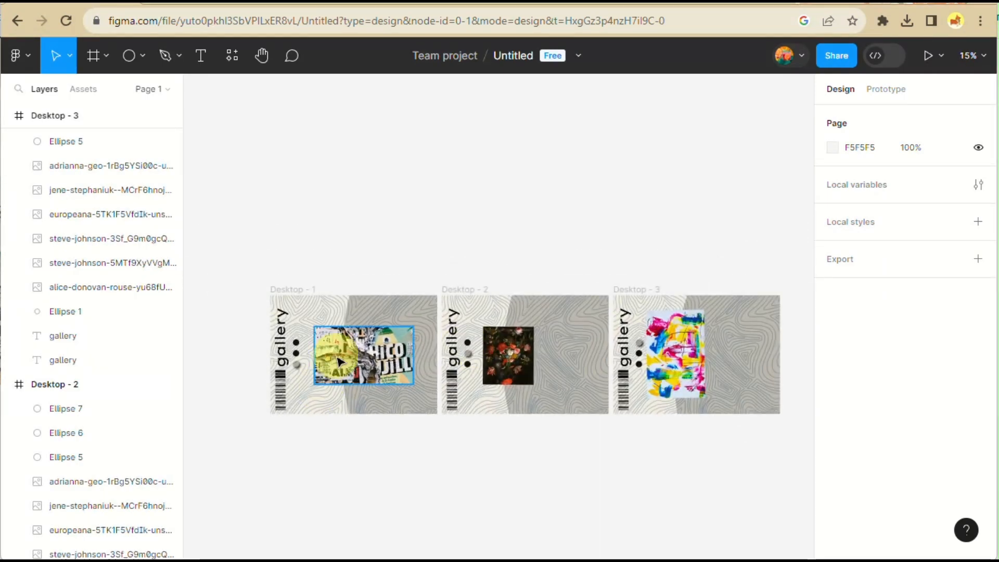
click(300, 357)
scroll(300, 356, up, 5)
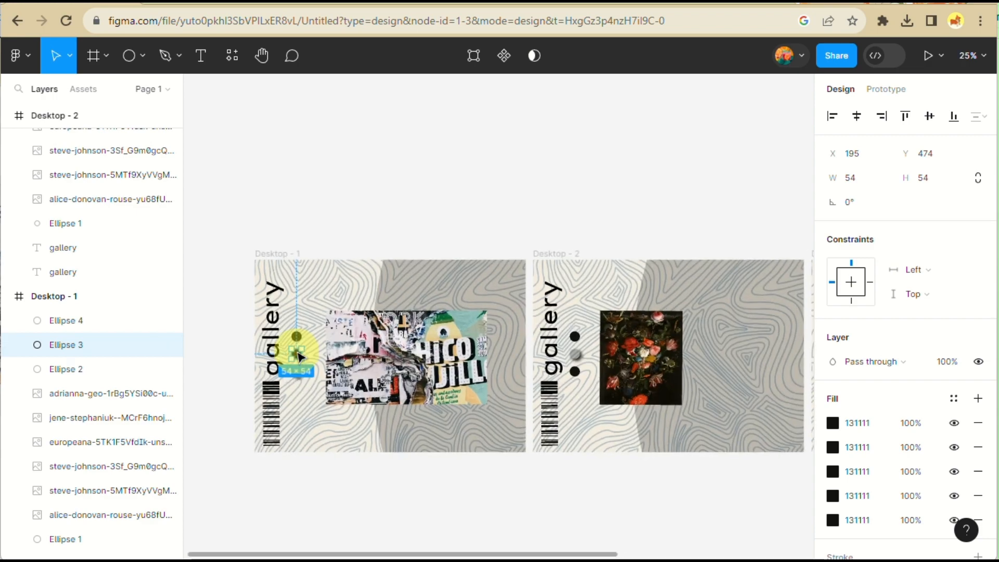
scroll(305, 355, up, 5)
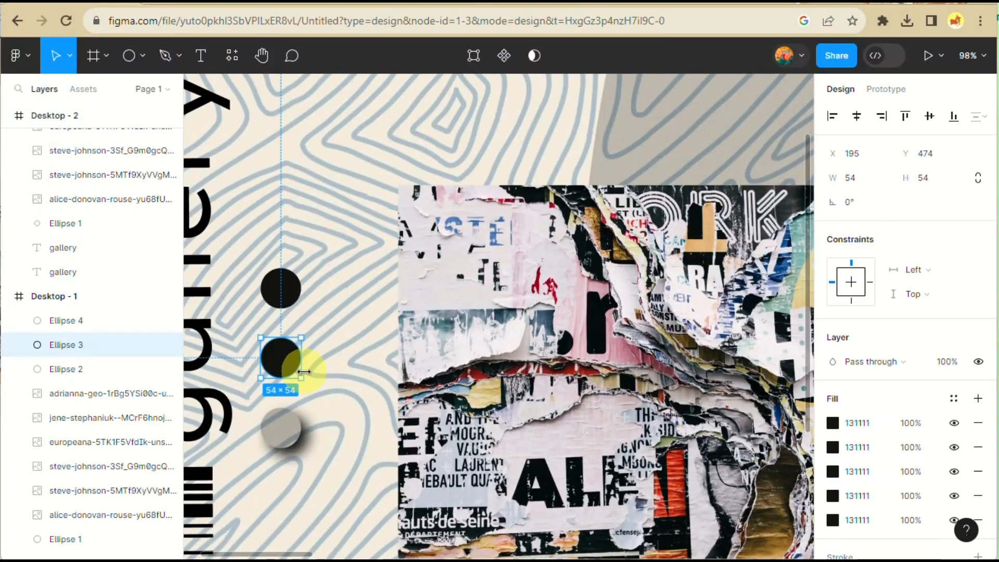
scroll(289, 352, up, 3)
scroll(312, 357, down, 5)
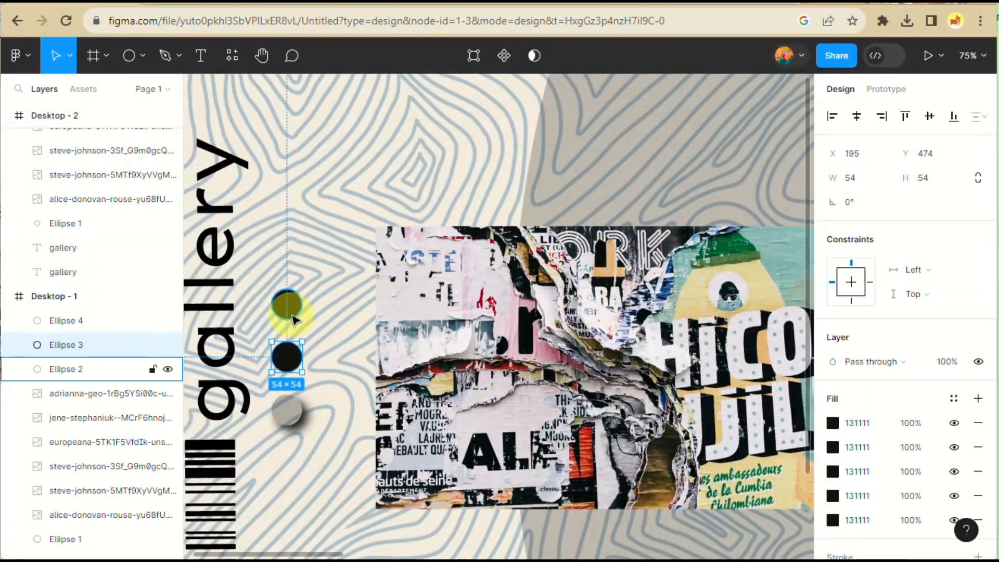
- Try turning the middle circle in Desktop - 1 into a component with an added variant, and undo both changes
click(505, 55)
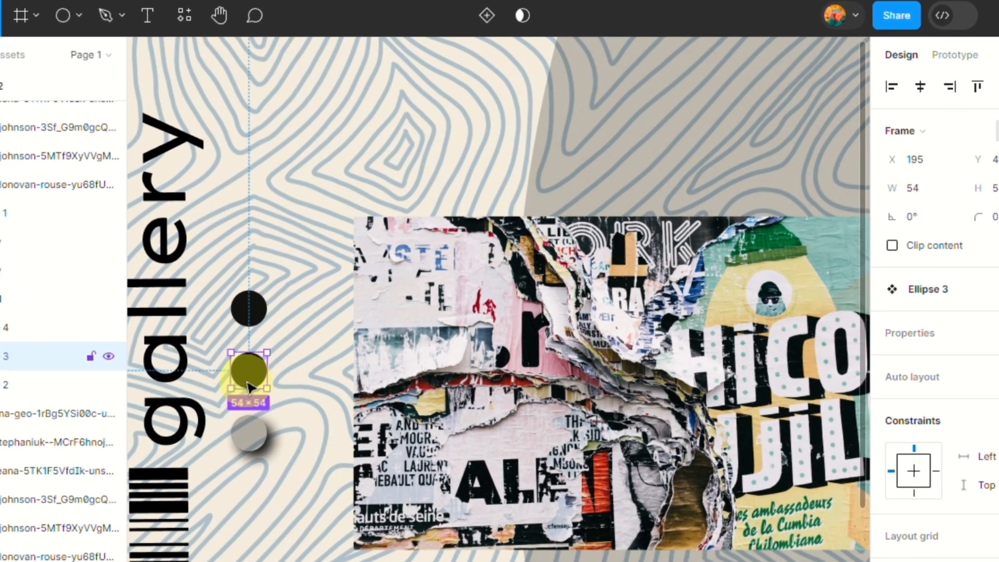
scroll(250, 387, down, 3)
click(486, 16)
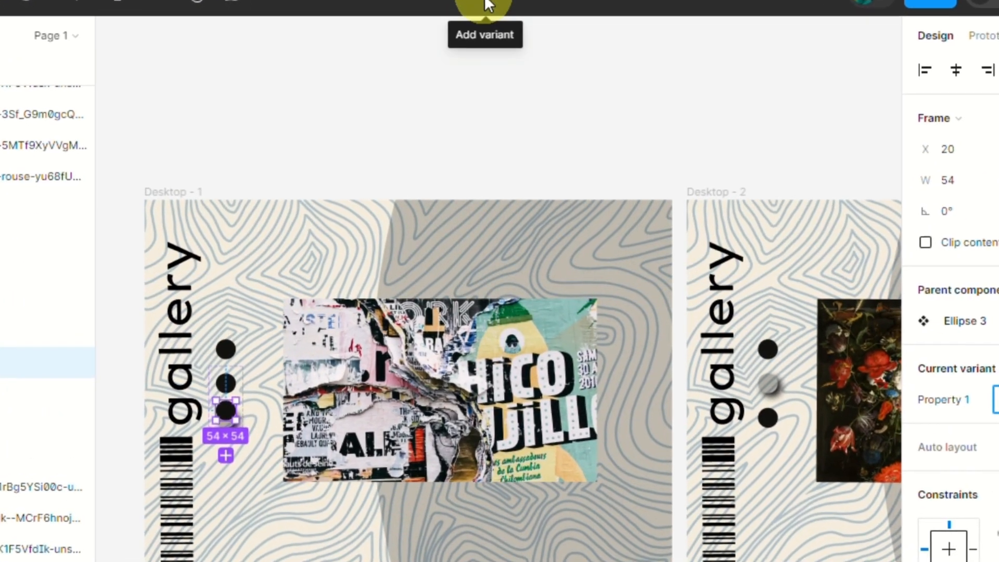
key(ctrl+z)
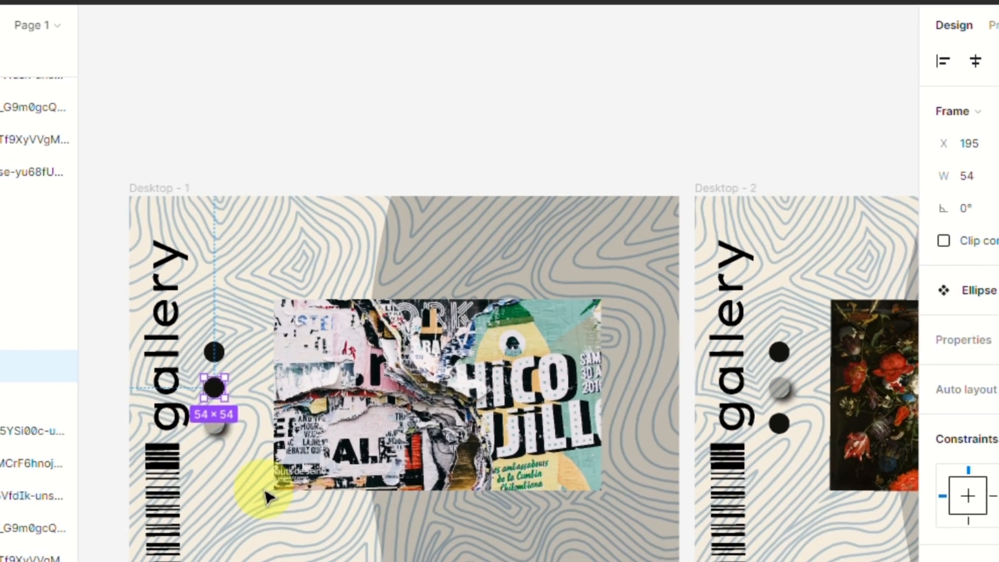
key(ctrl+z)
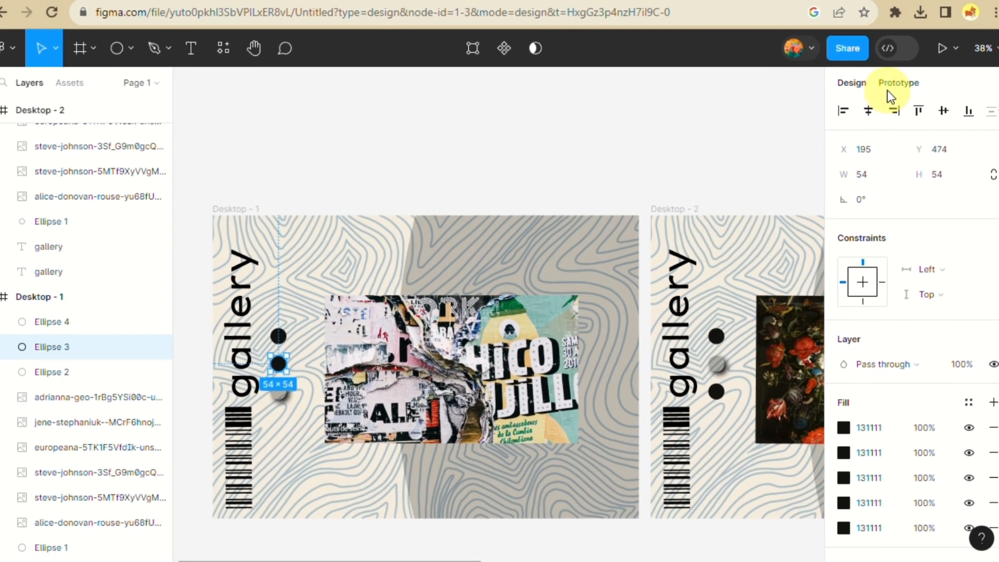
- Add an on-click prototype connection from Desktop - 1's middle circle to Desktop - 2 with the Smart animate transition
click(891, 84)
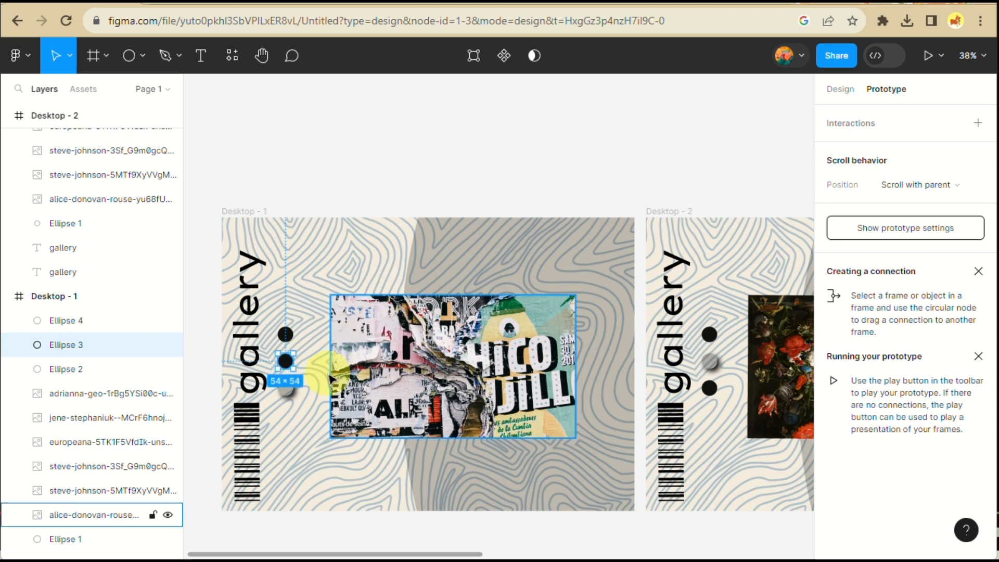
drag(295, 366, 650, 310)
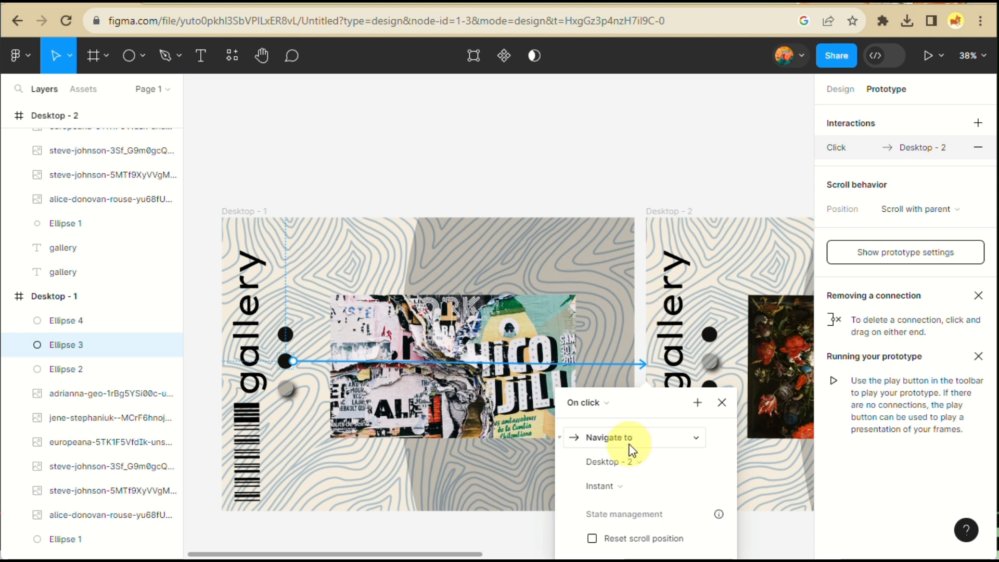
click(609, 486)
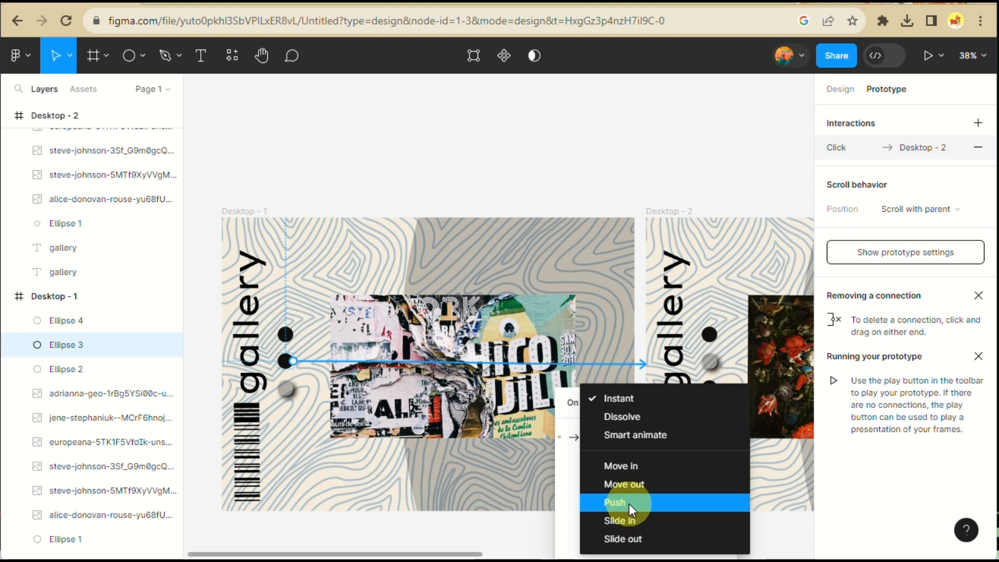
click(646, 436)
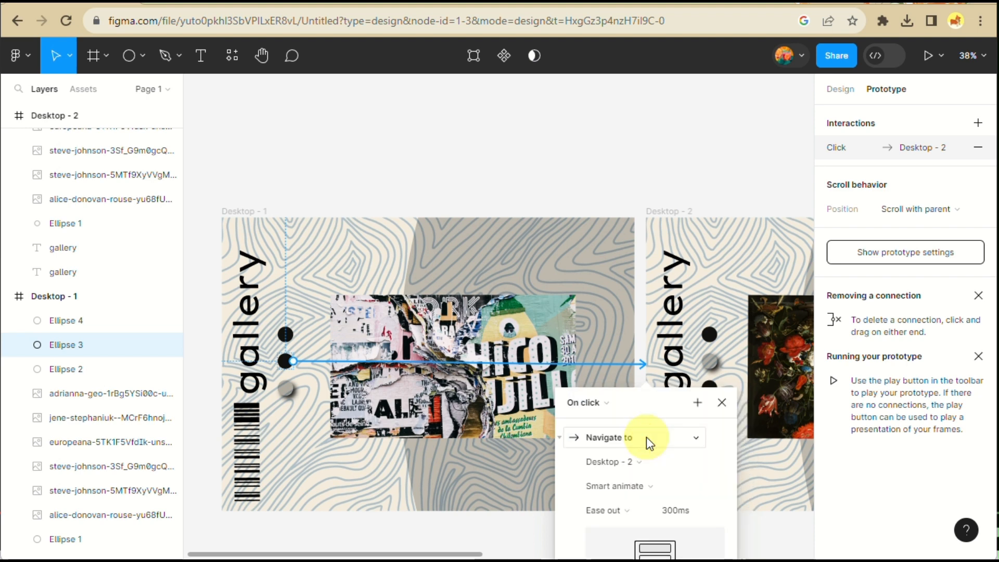
- Set the transition duration of the connection from Desktop - 1 to Desktop - 2 to 600 ms
scroll(653, 483, down, 1)
scroll(653, 483, down, 5)
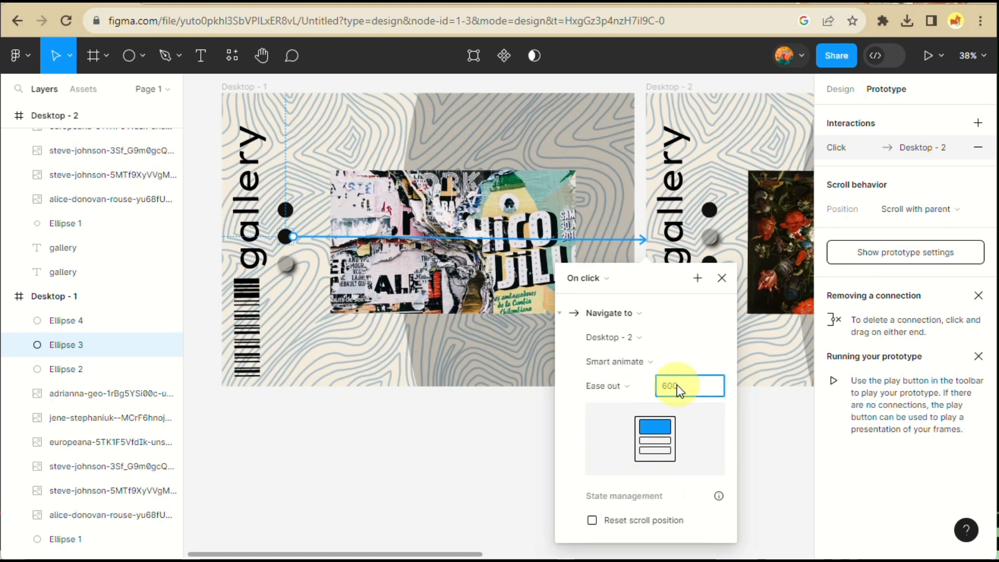
key(Return)
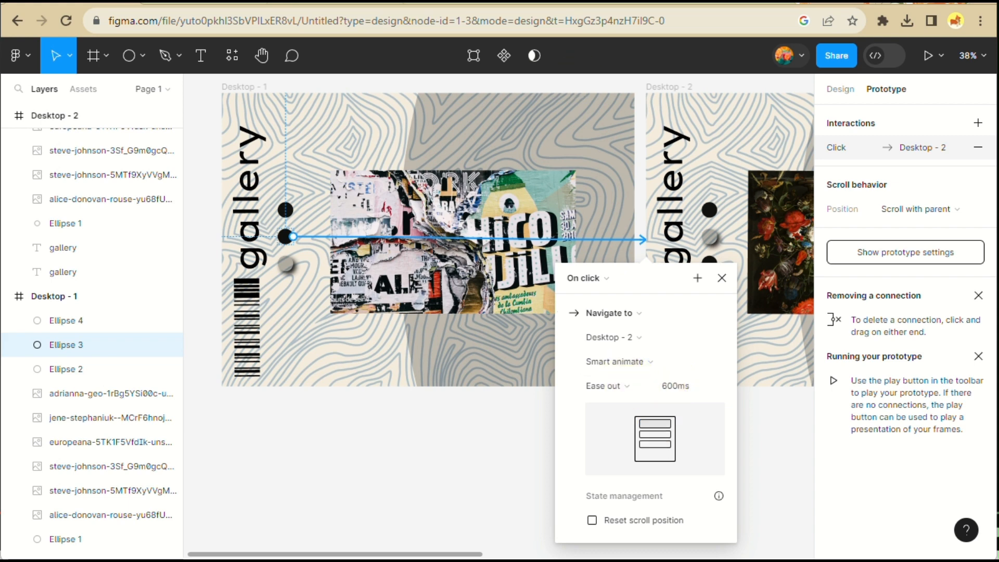
key(Escape)
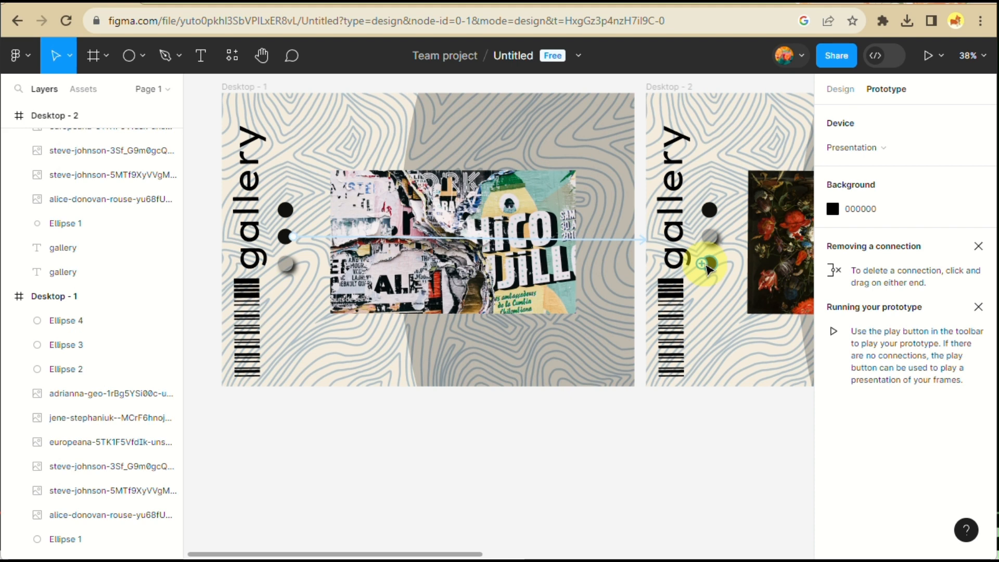
- Connect Desktop - 2's lowest circle to Desktop - 1 and its uppermost circle to Desktop - 3, both with Smart animate at 600 ms
drag(708, 267, 631, 263)
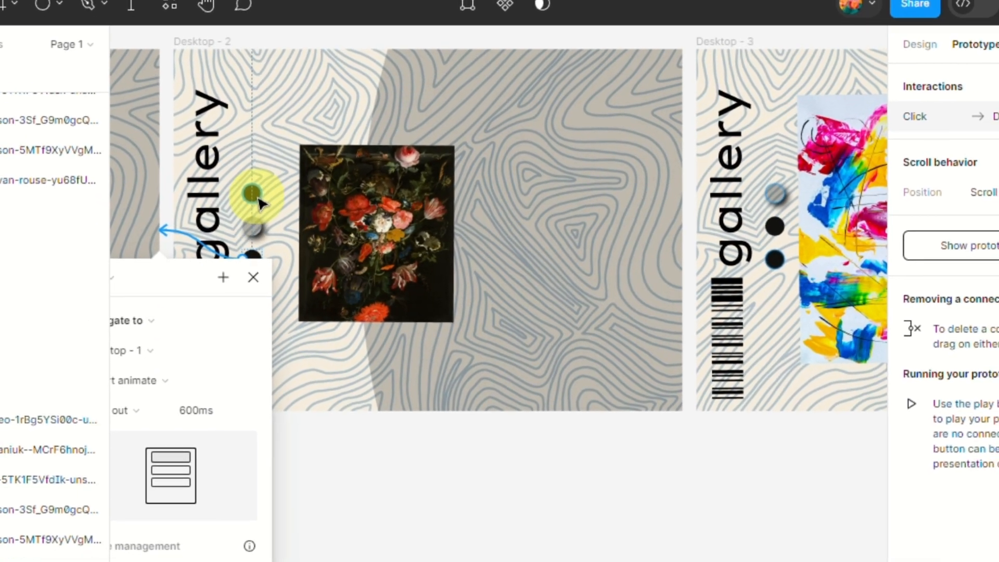
click(257, 198)
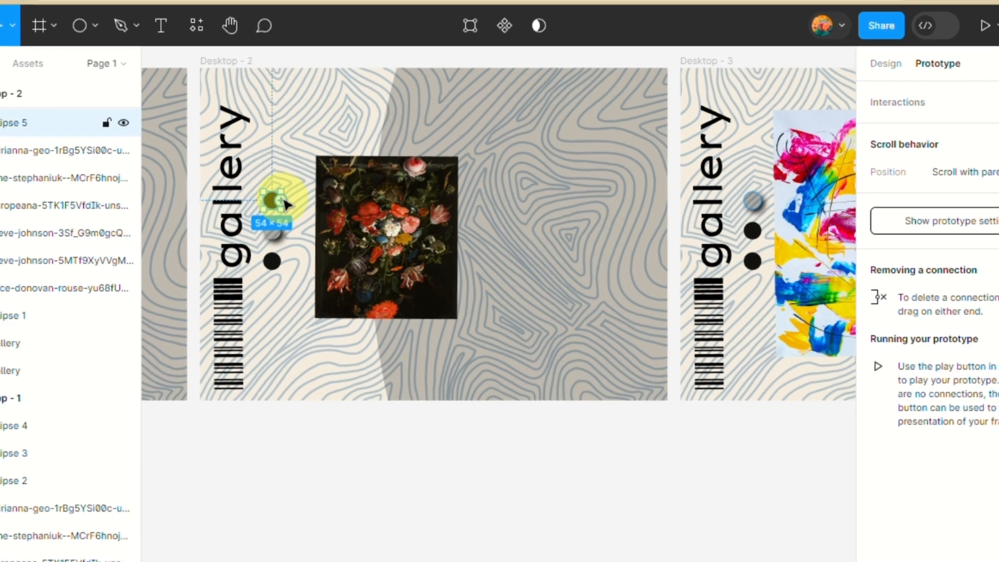
drag(281, 201, 672, 202)
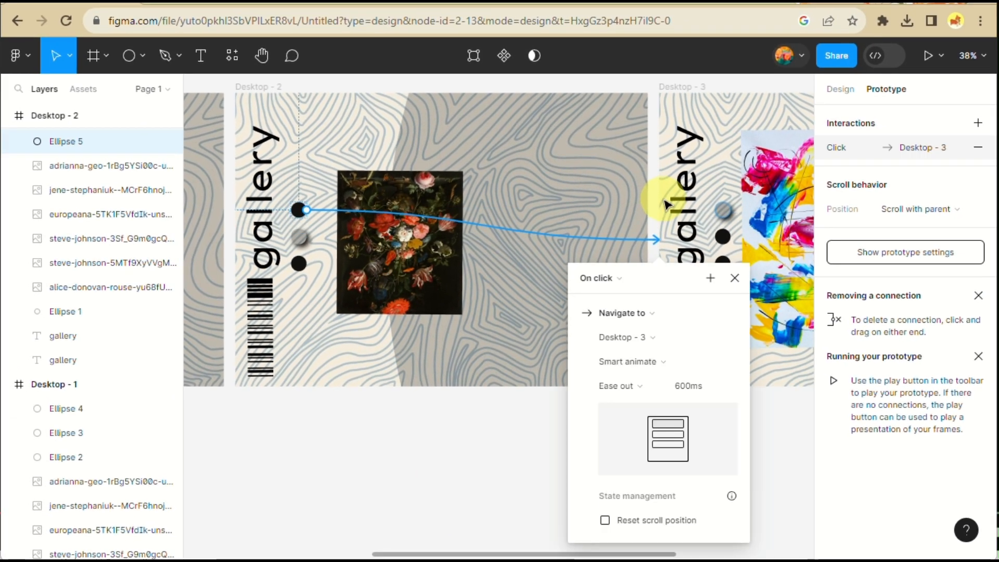
click(665, 201)
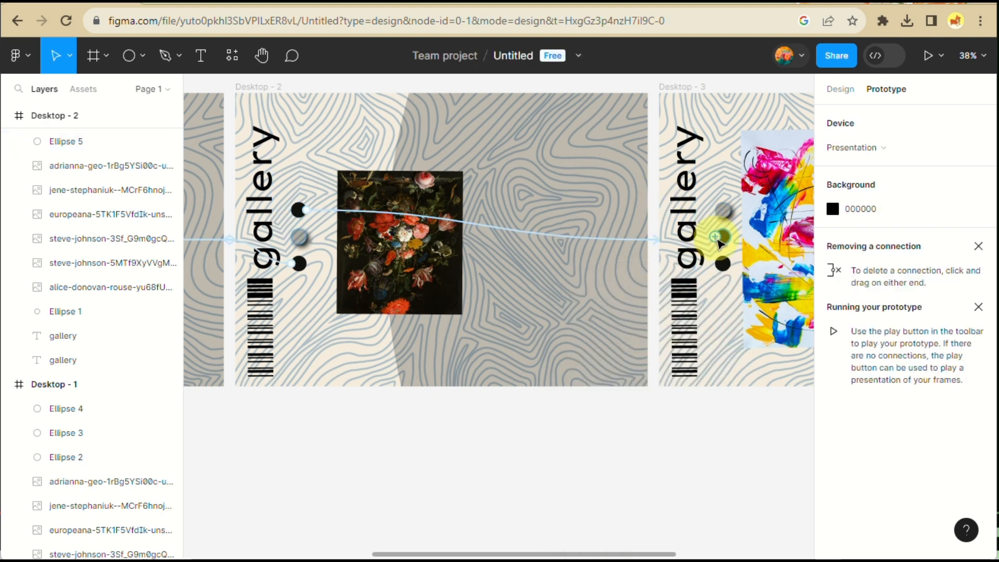
- Connect Desktop - 3's middle circle back to Desktop - 2 with Smart animate, Ease out, 600 ms
drag(718, 240, 647, 224)
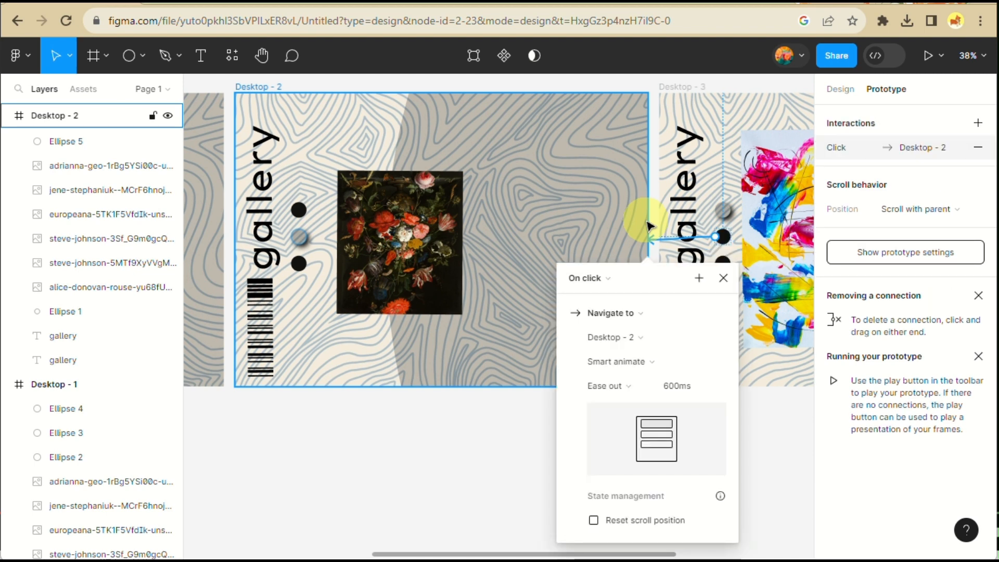
click(493, 480)
scroll(493, 479, down, 5)
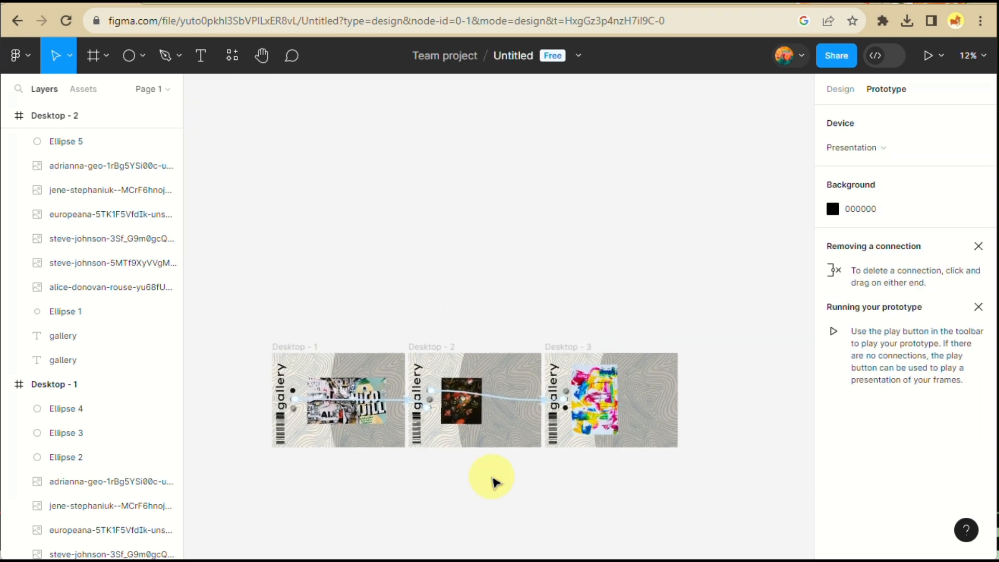
scroll(494, 482, down, 1)
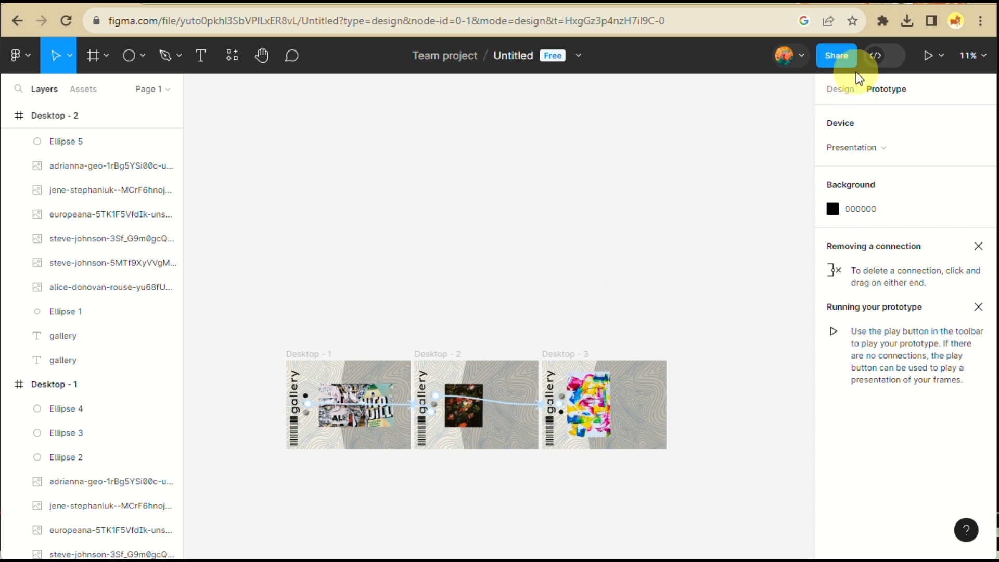
- Play the prototype and use the navigation circles to cycle through the three gallery frames in both directions several times
click(923, 58)
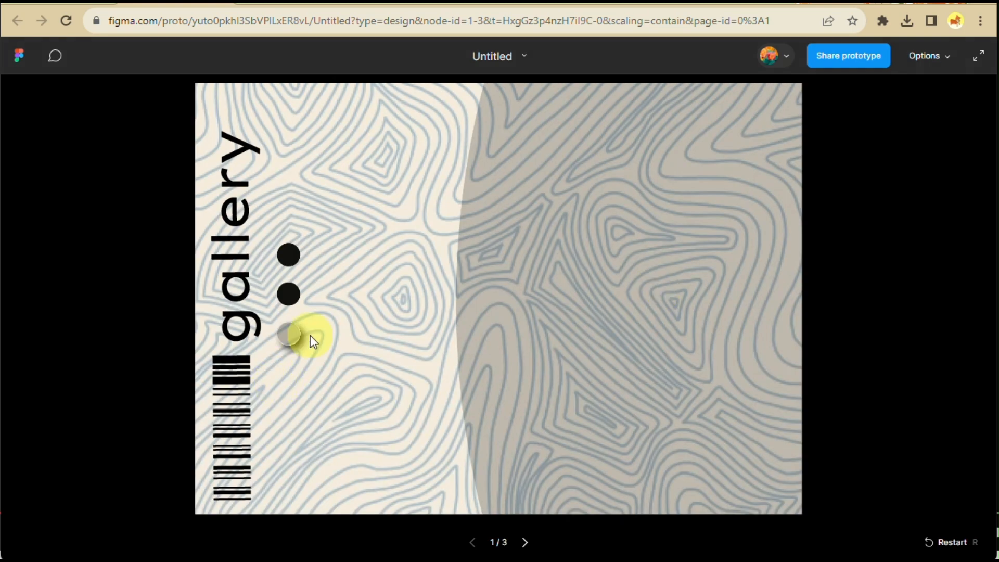
click(286, 292)
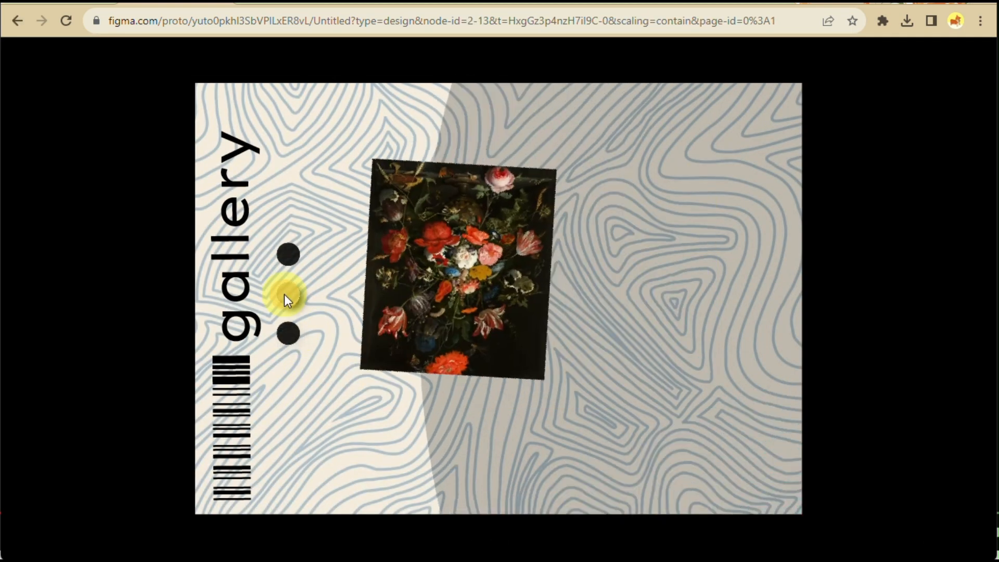
click(289, 258)
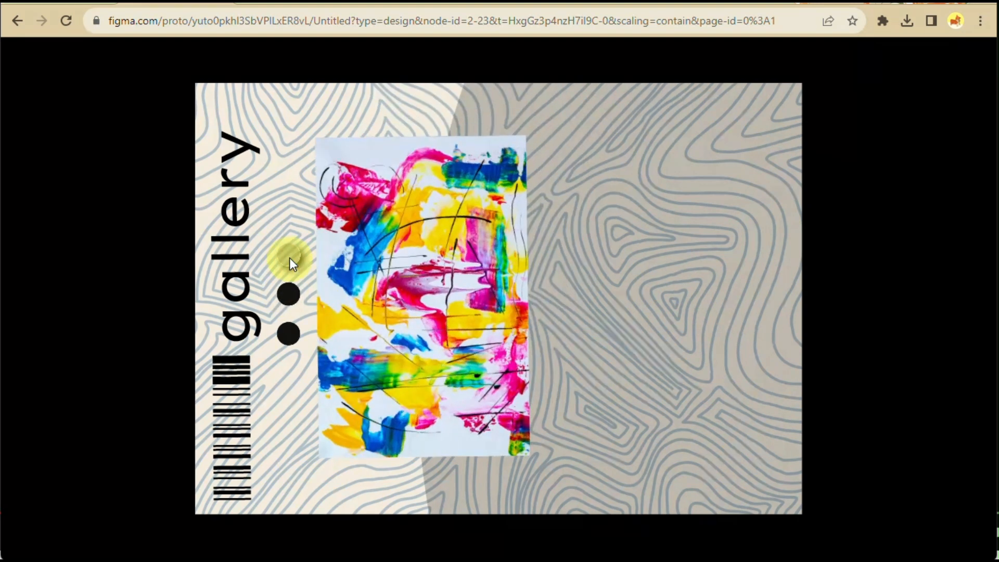
click(289, 289)
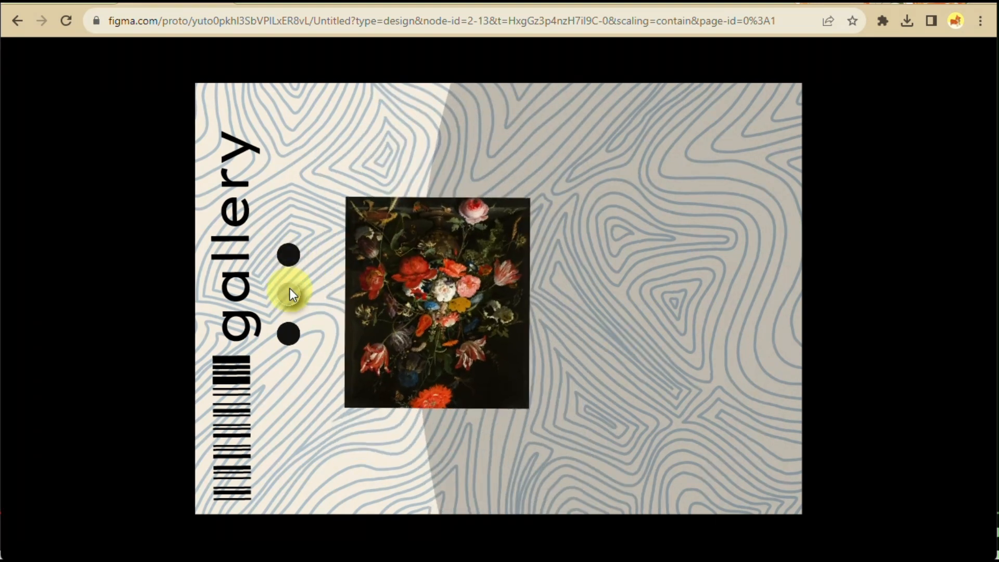
click(291, 337)
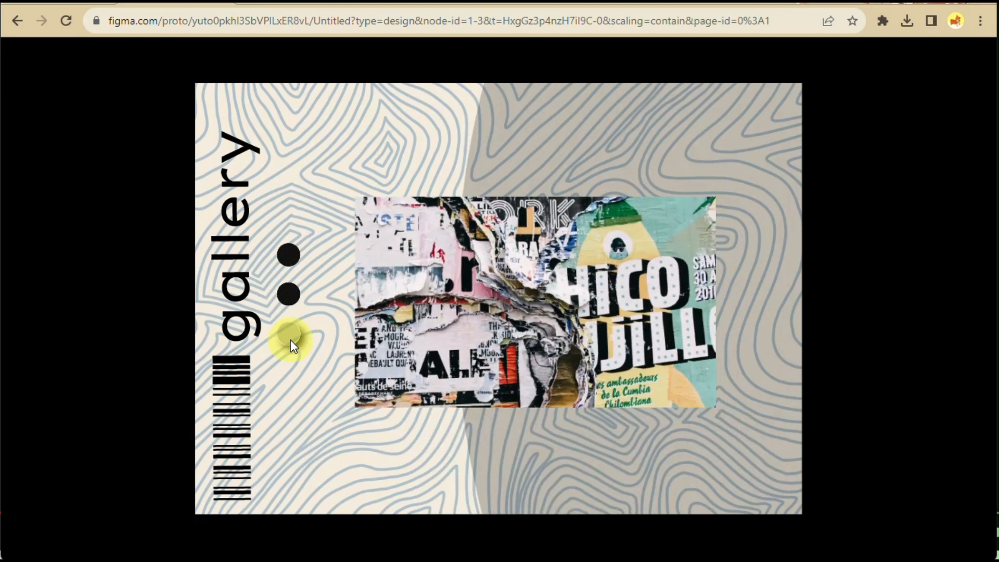
click(286, 294)
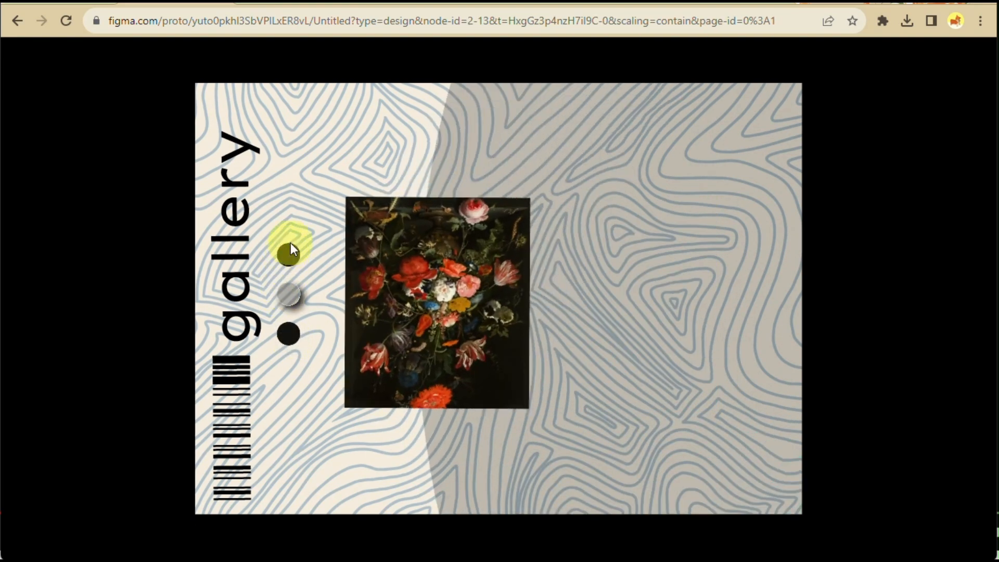
click(292, 258)
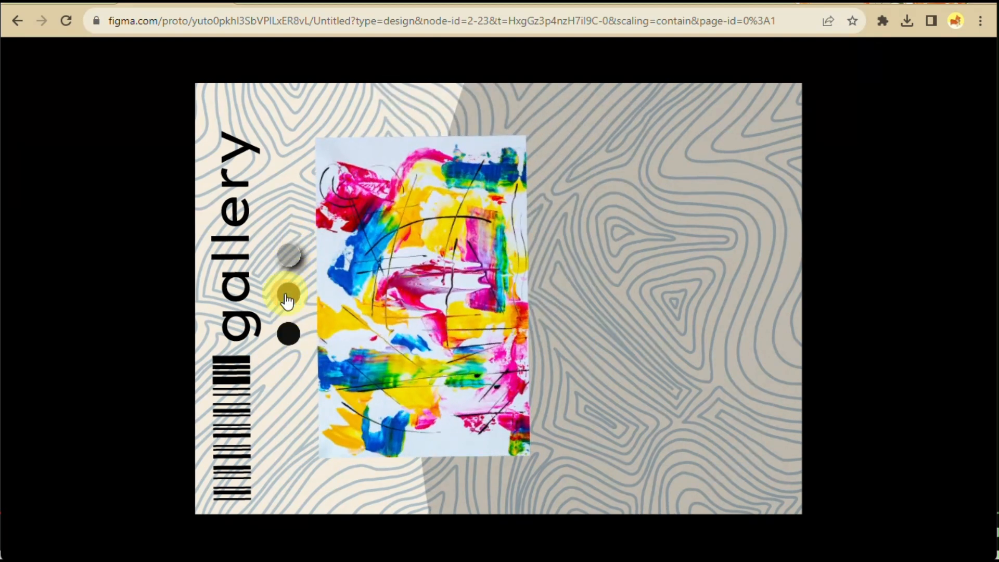
click(287, 299)
click(287, 332)
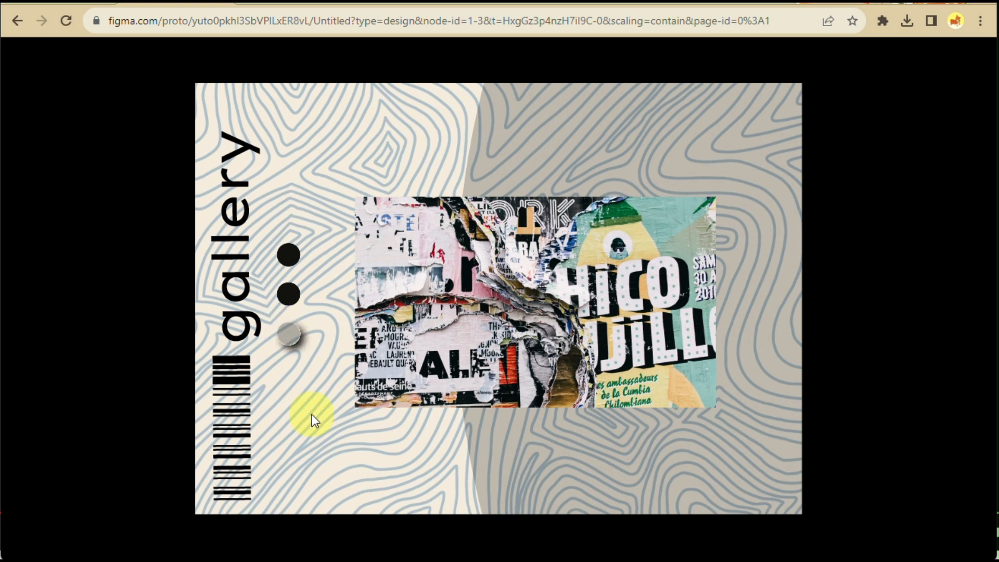
click(295, 293)
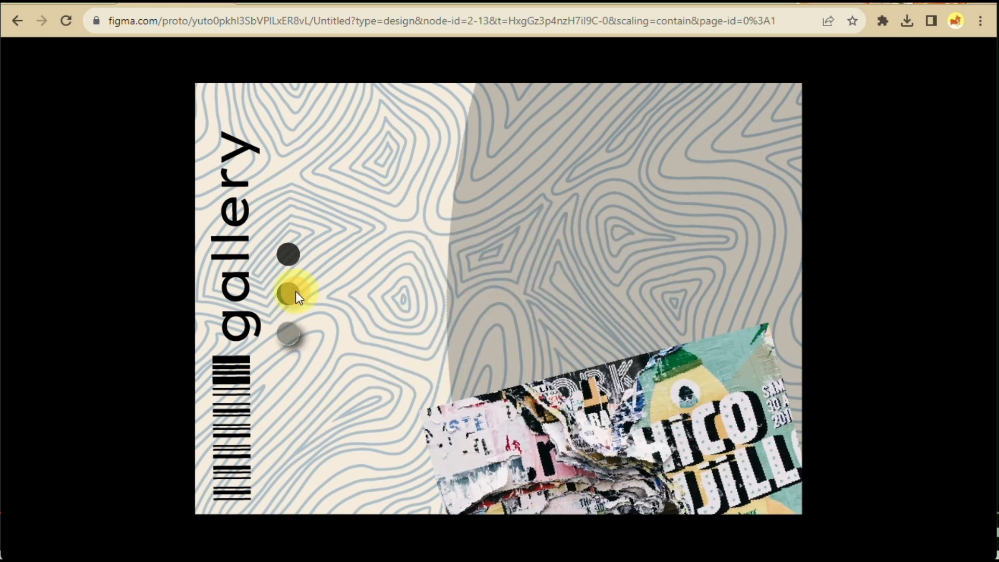
click(293, 259)
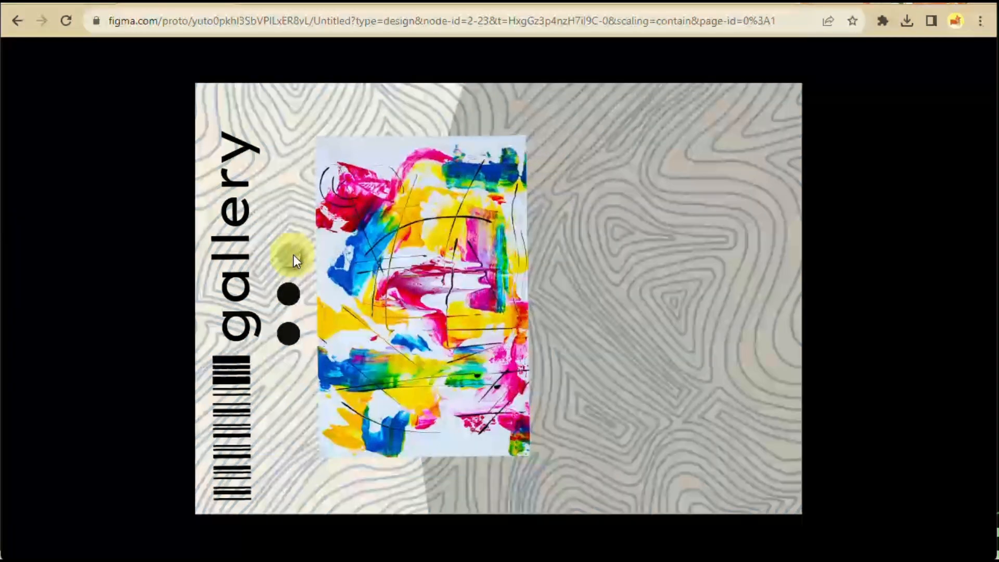
click(289, 295)
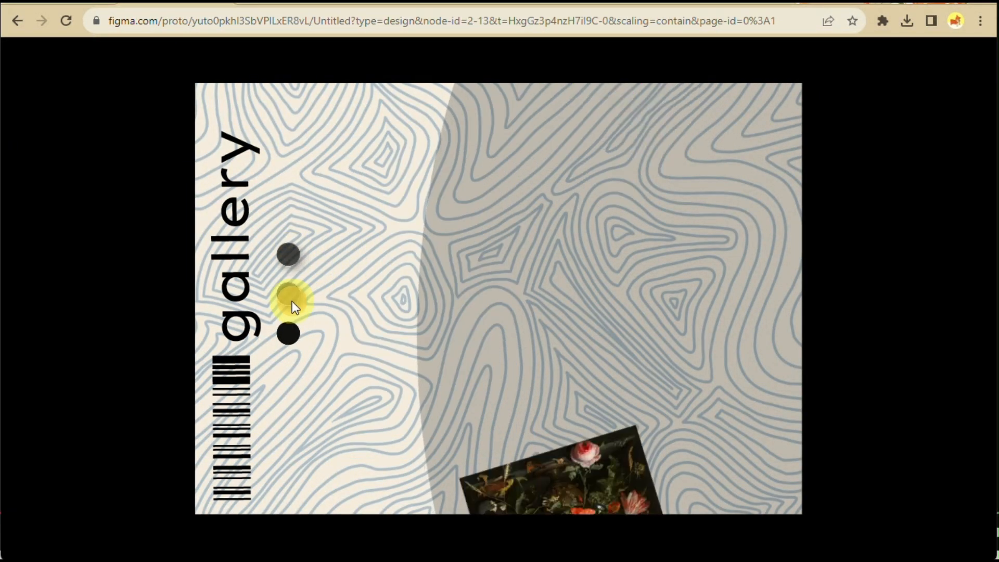
click(289, 335)
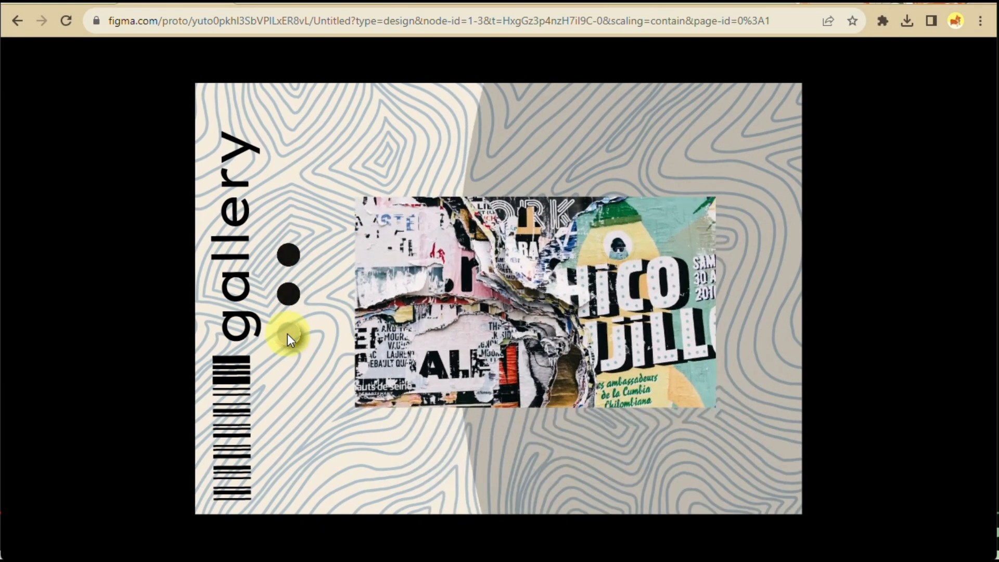